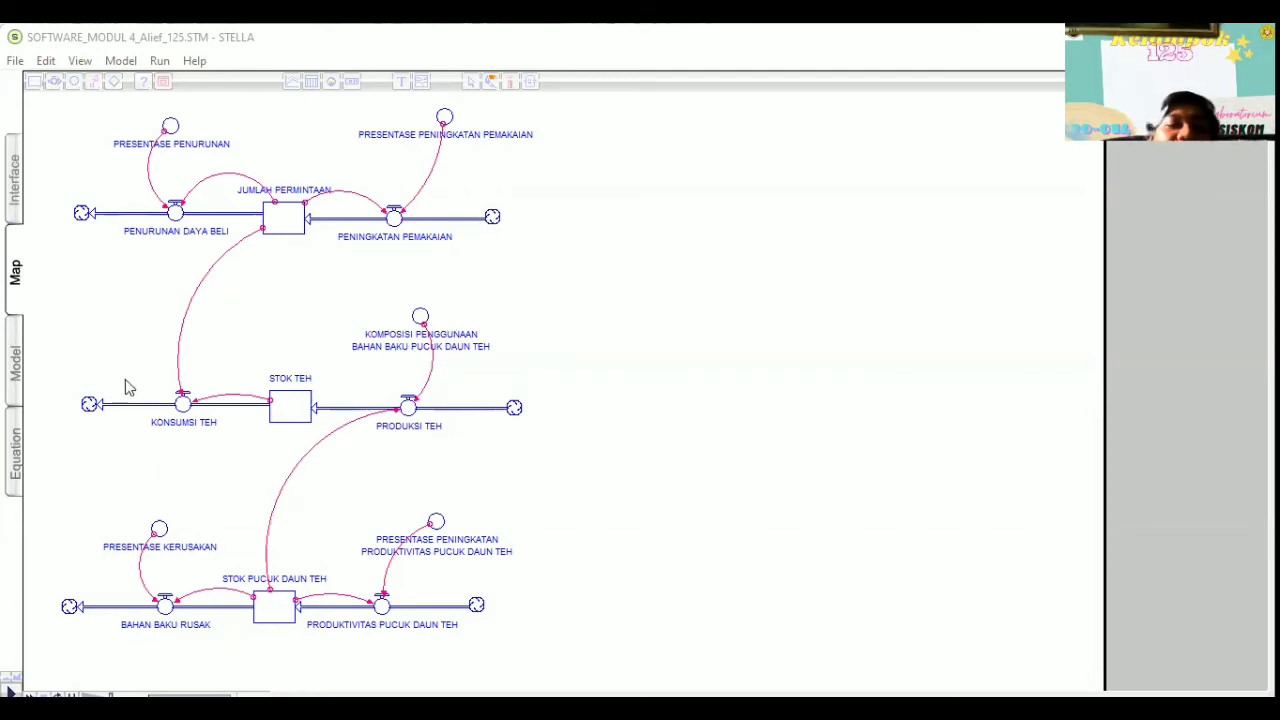
- Switch to the model layer and review the equations of the PRESENTASE PENURUNAN converter and the PENURUNAN DAYA BELI flow
left_click(17, 375)
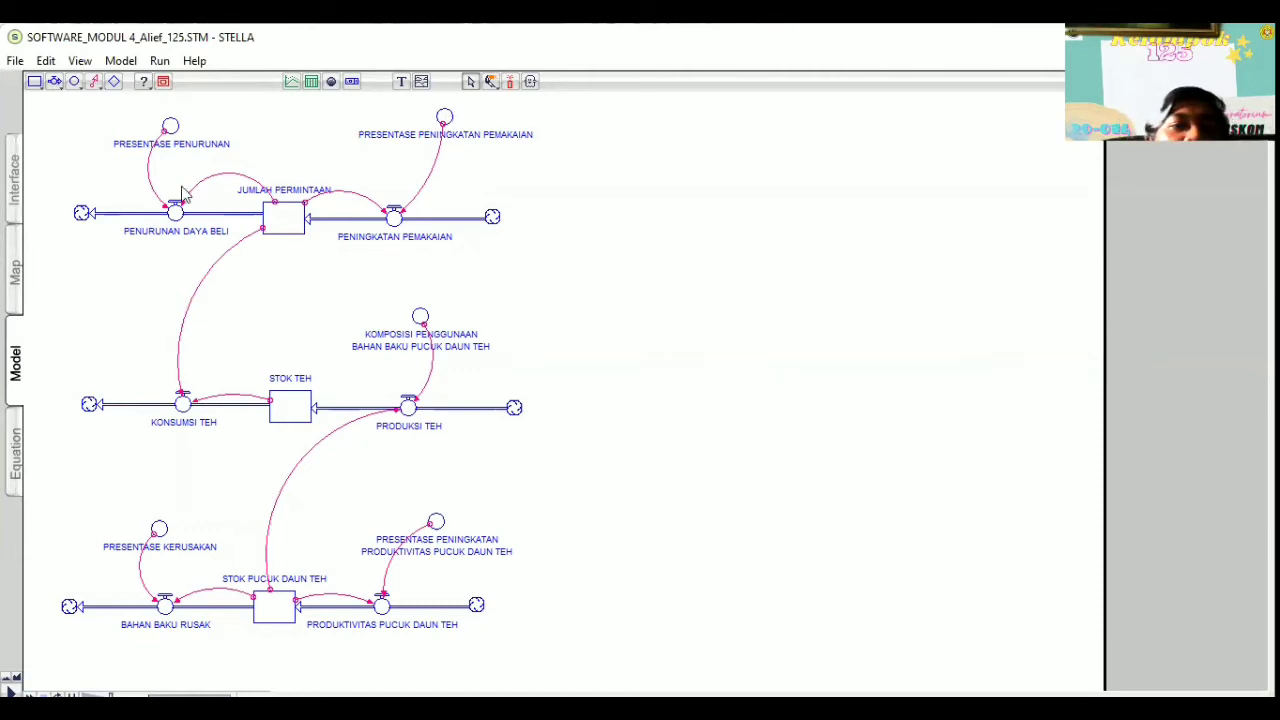
double_click(171, 128)
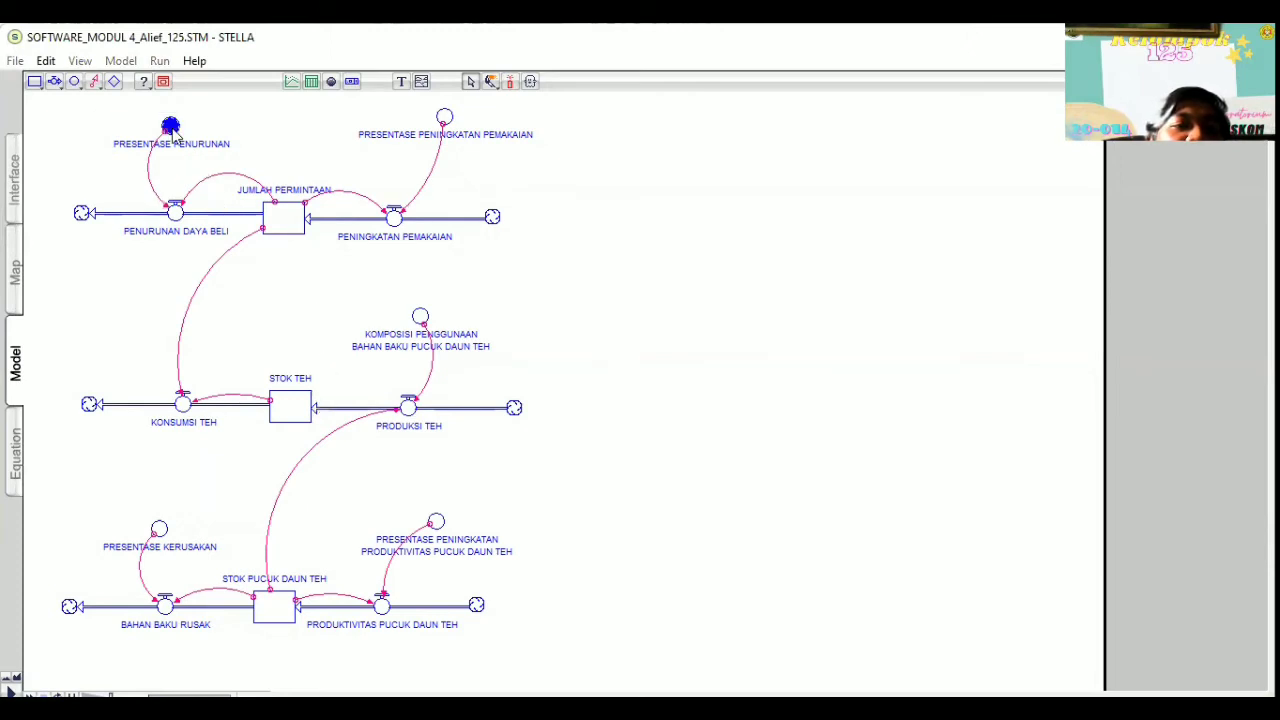
left_click(416, 450)
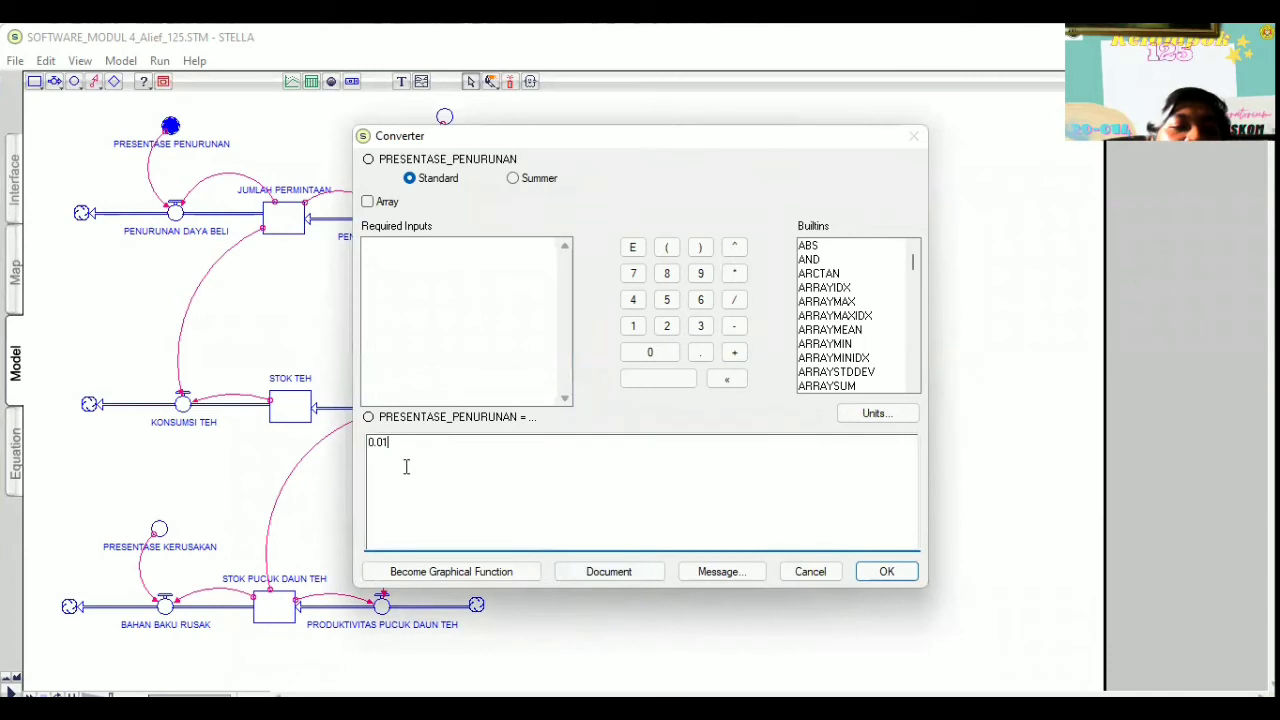
left_click(885, 571)
left_click(177, 213)
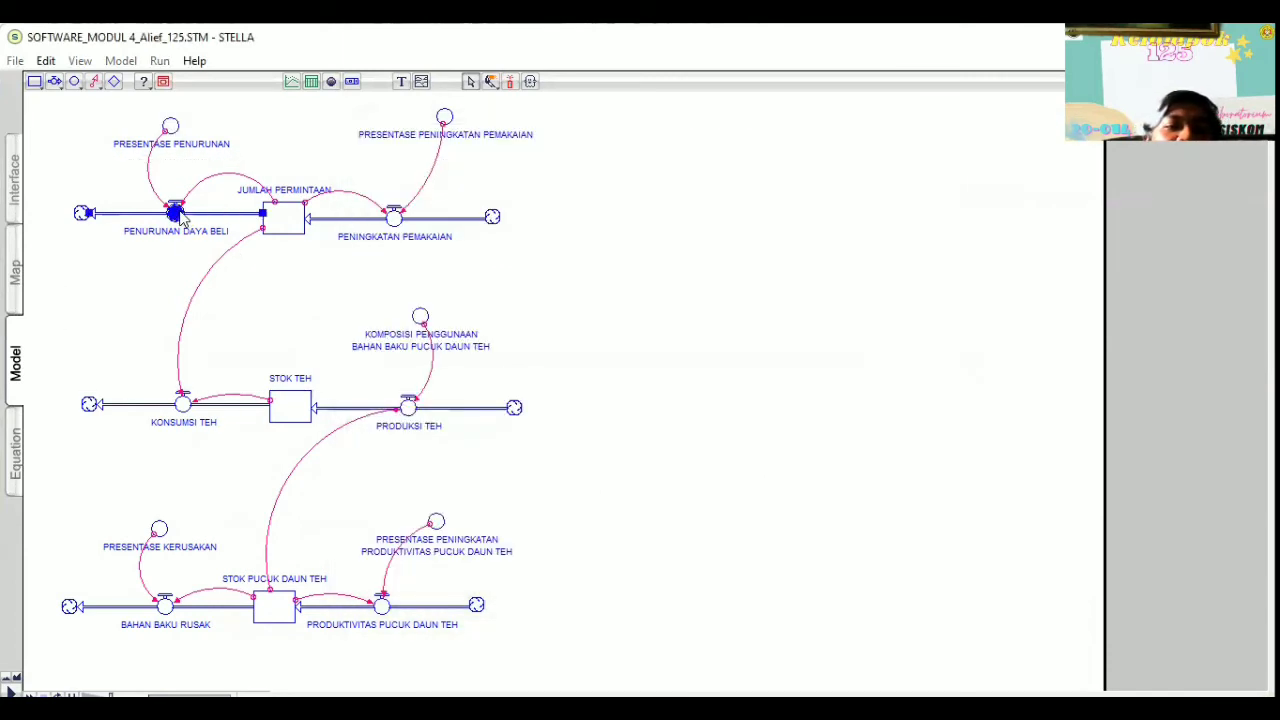
double_click(177, 213)
left_click(472, 499)
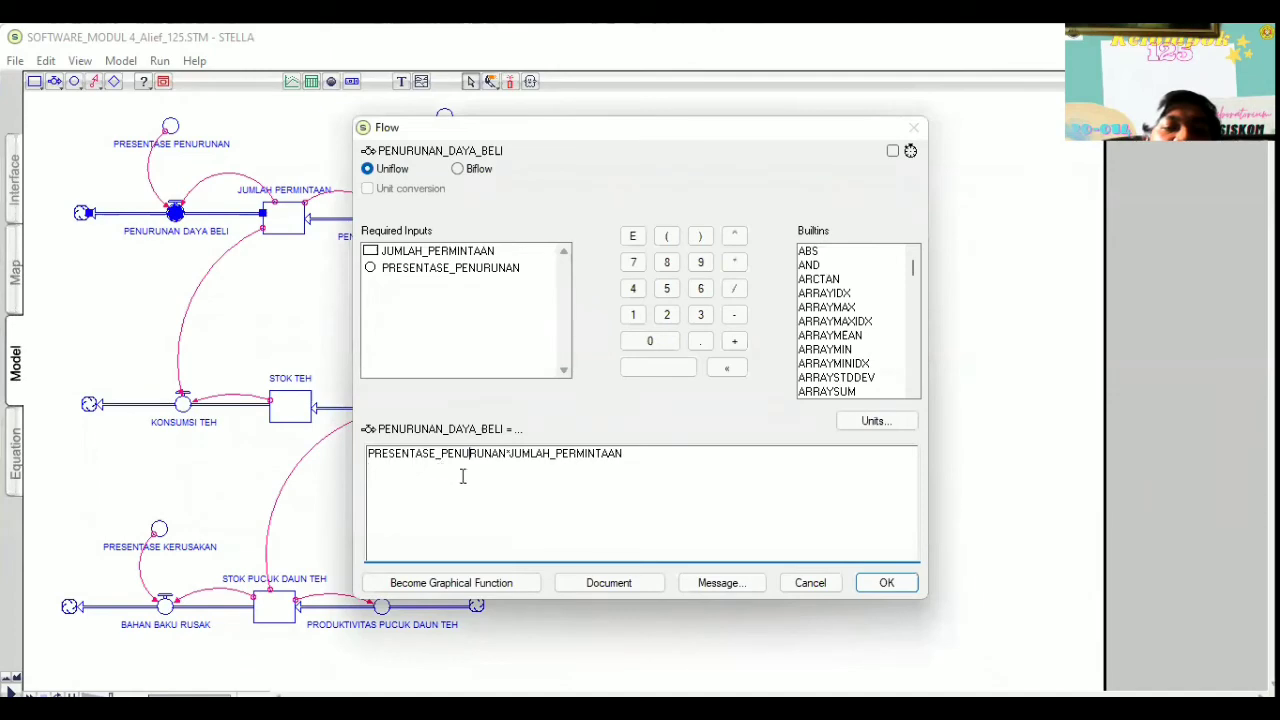
left_click(872, 592)
- Review the initial value defined for the JUMLAH PERMINTAAN stock
left_click(292, 226)
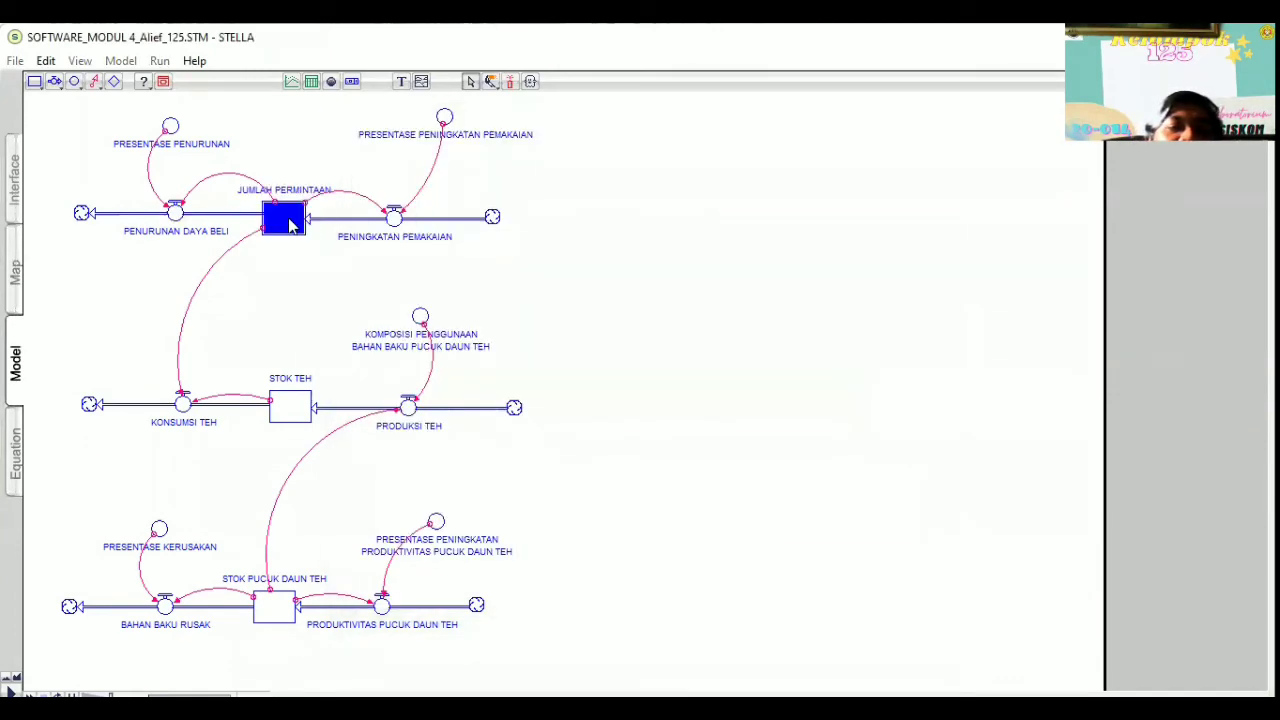
double_click(292, 226)
left_click(448, 468)
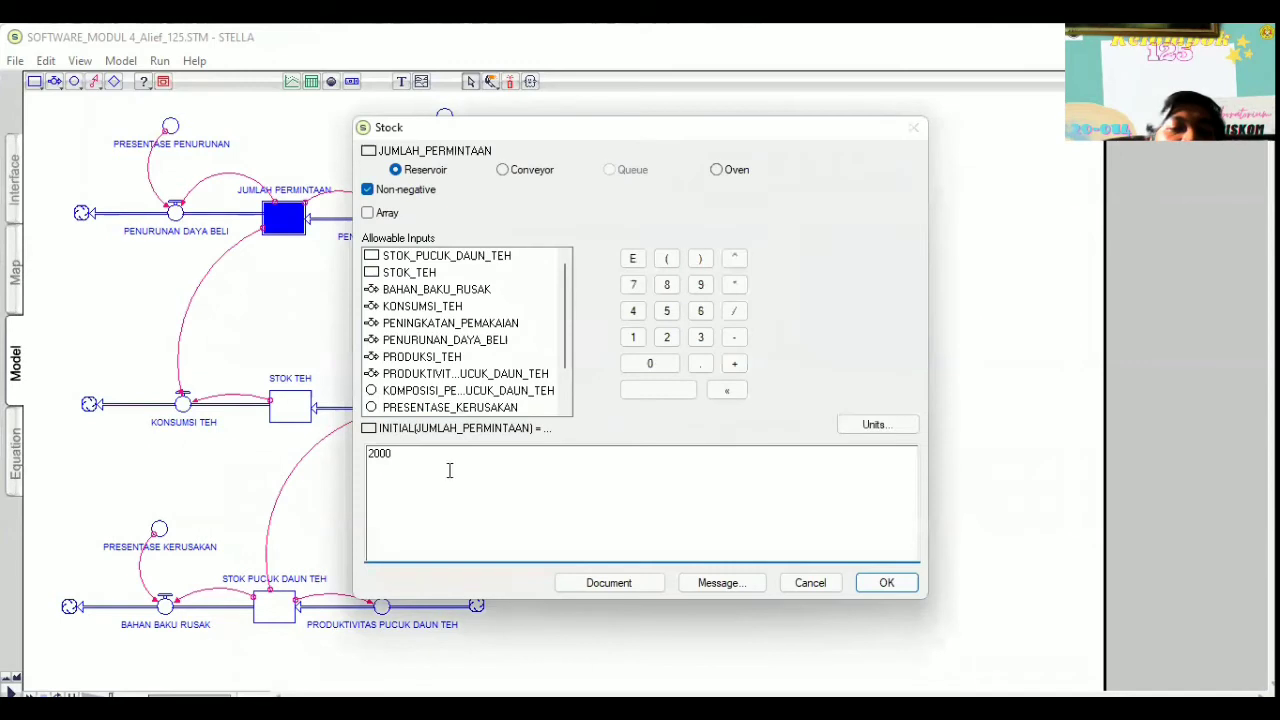
left_click(888, 582)
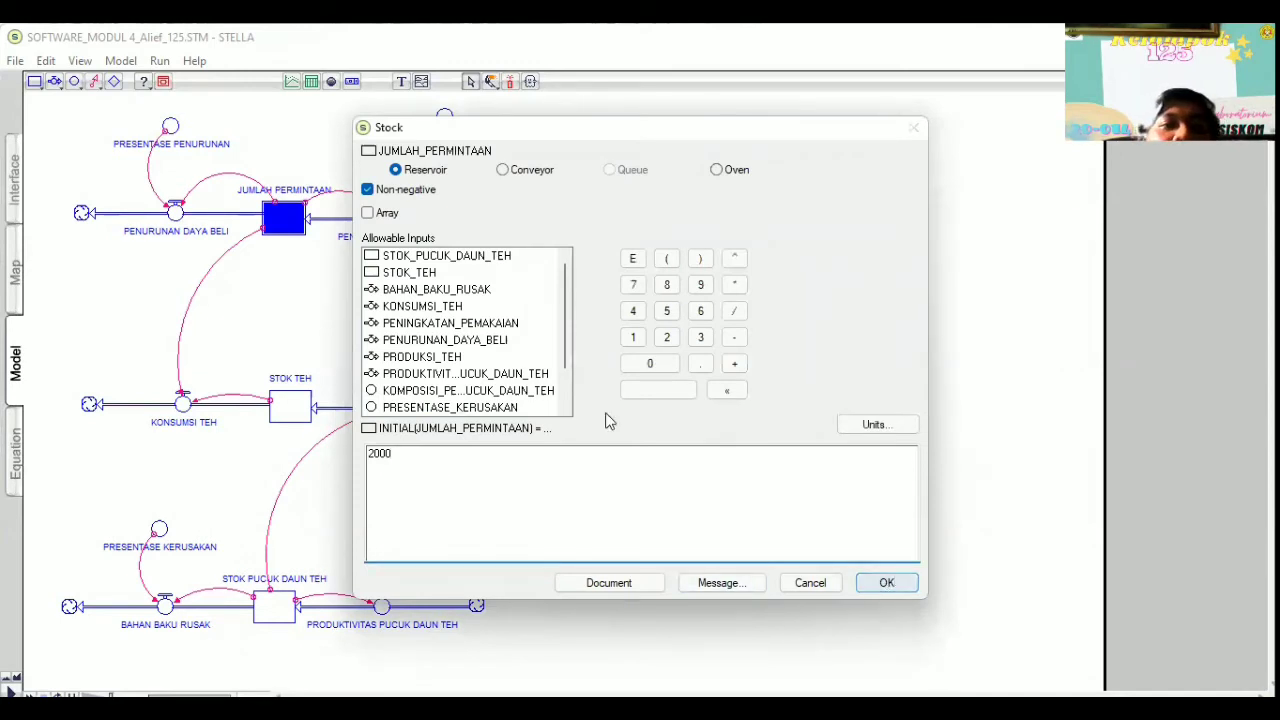
- Review the equations of the PRESENTASE PENINGKATAN PEMAKAIAN converter and the PENINGKATAN PEMAKAIAN flow
double_click(444, 118)
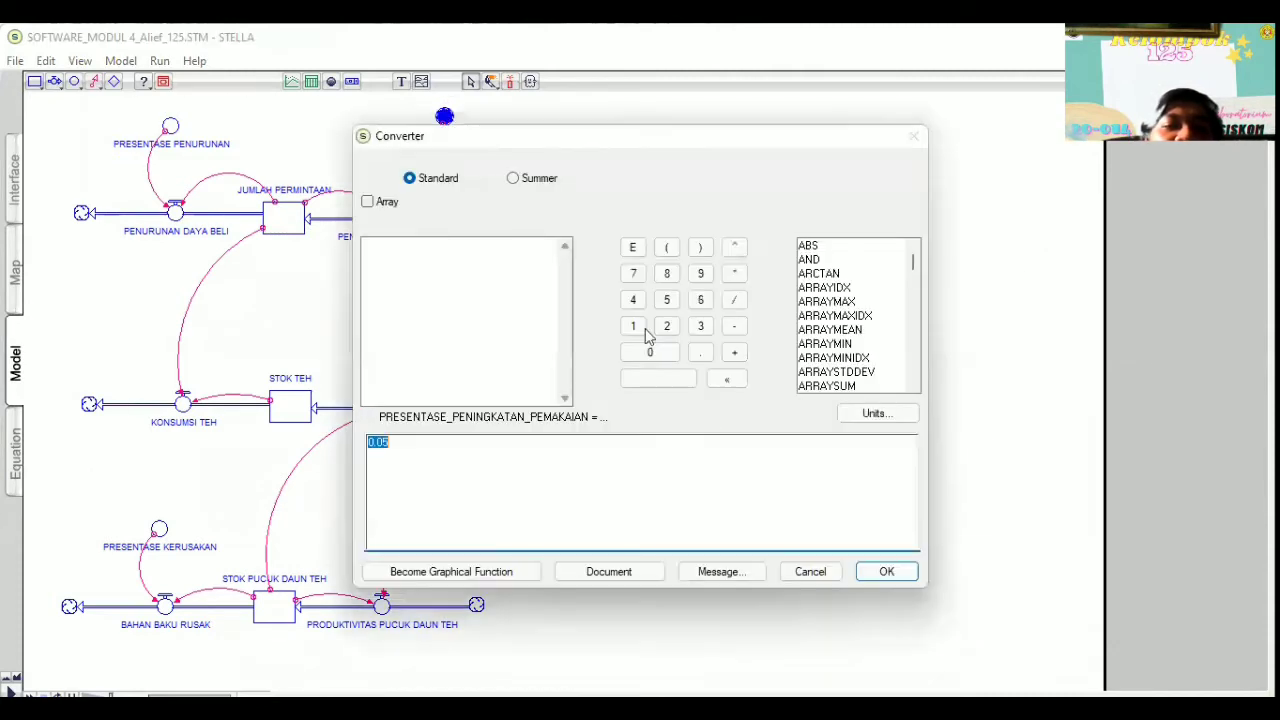
left_click(882, 574)
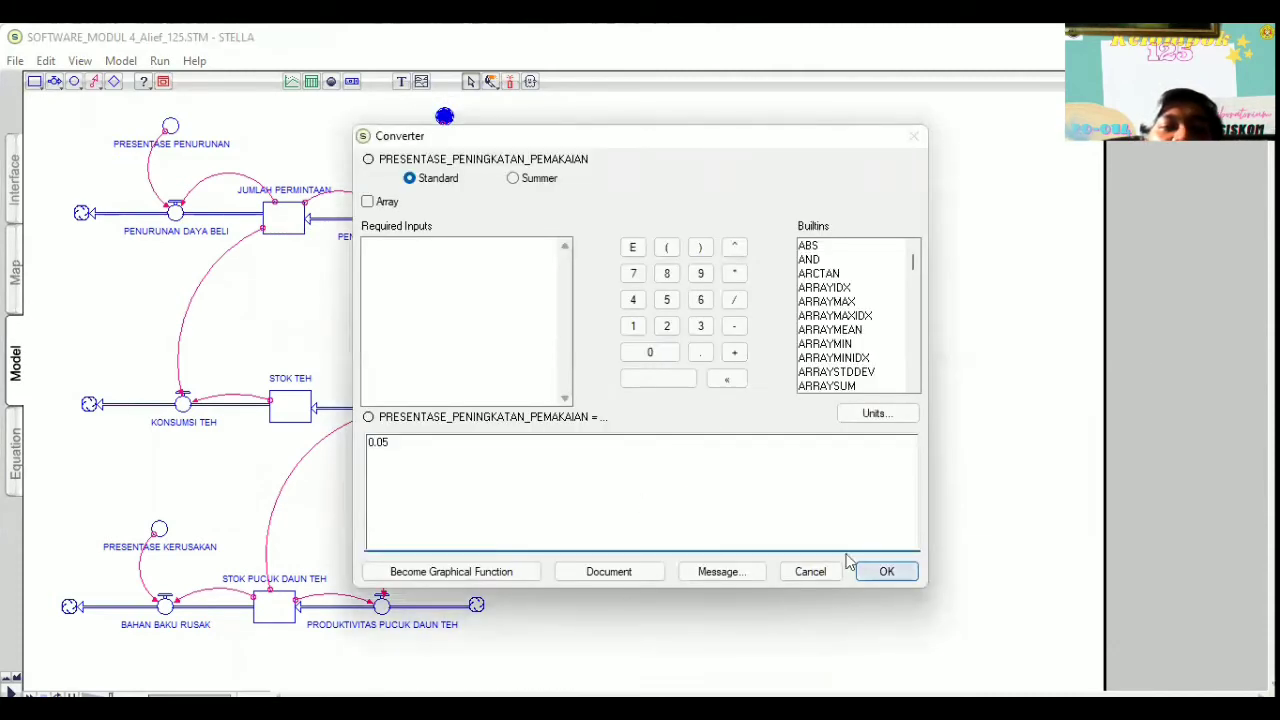
double_click(395, 222)
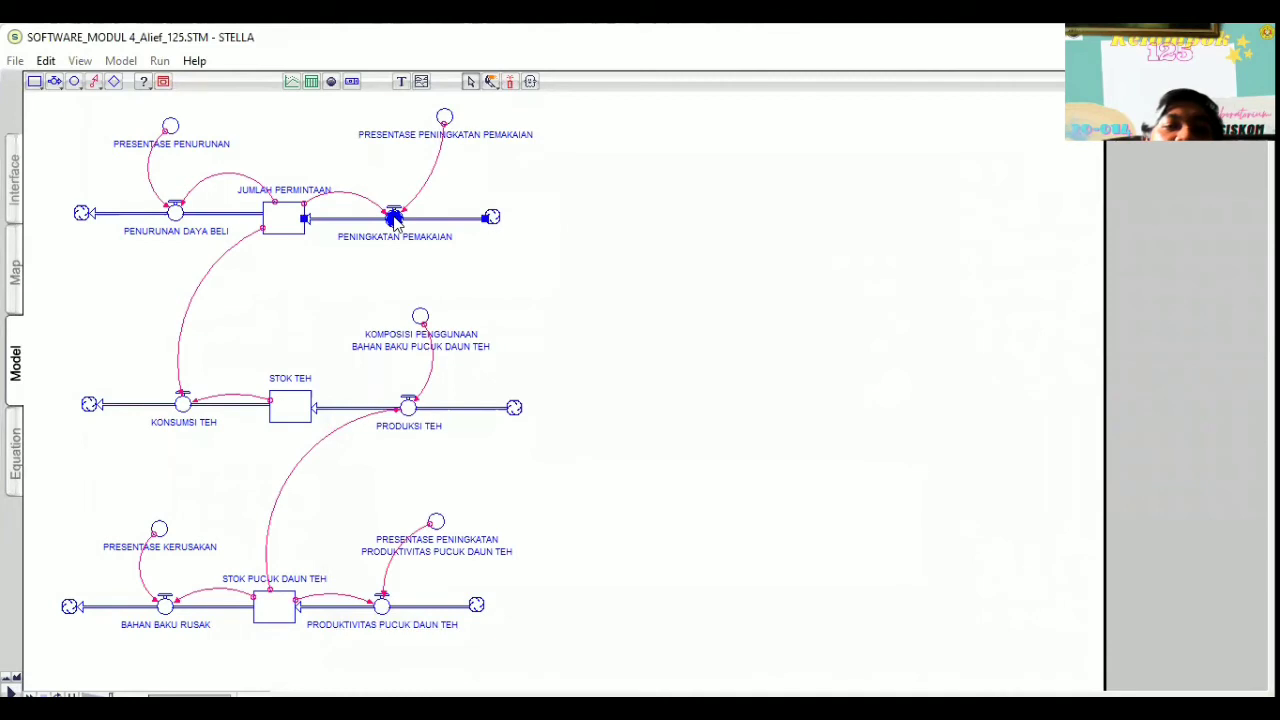
left_click(532, 489)
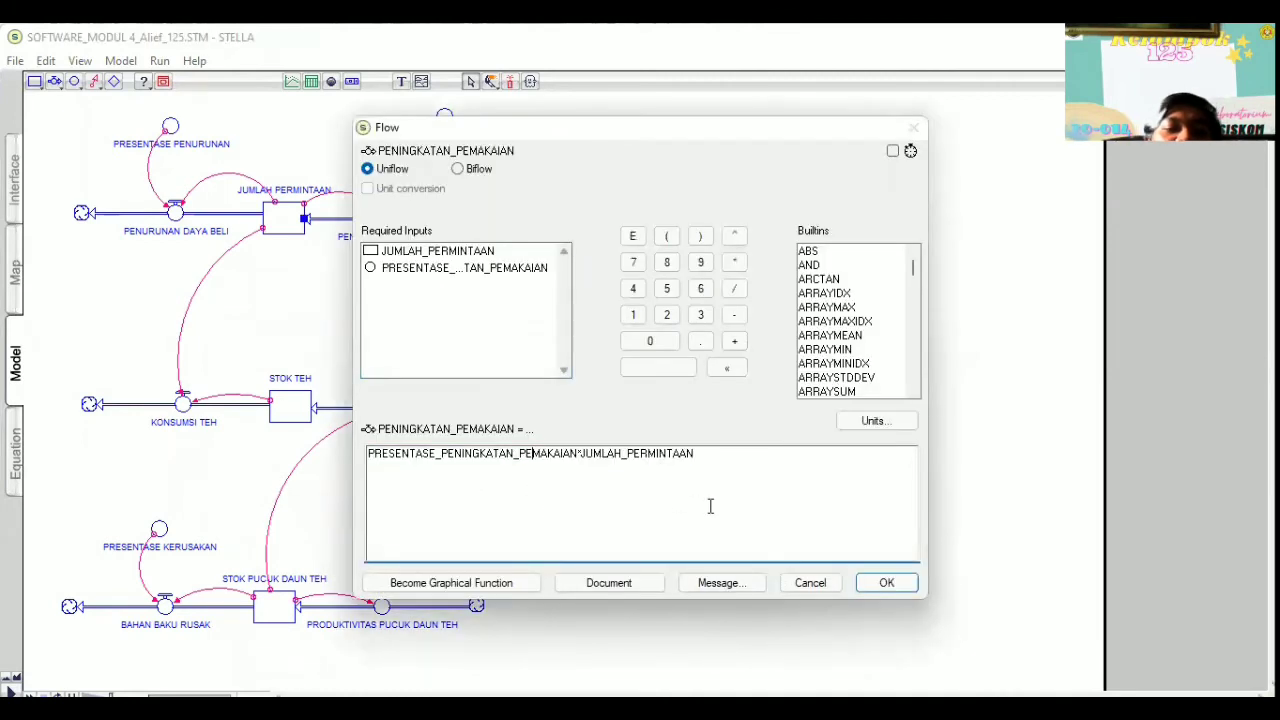
left_click(887, 583)
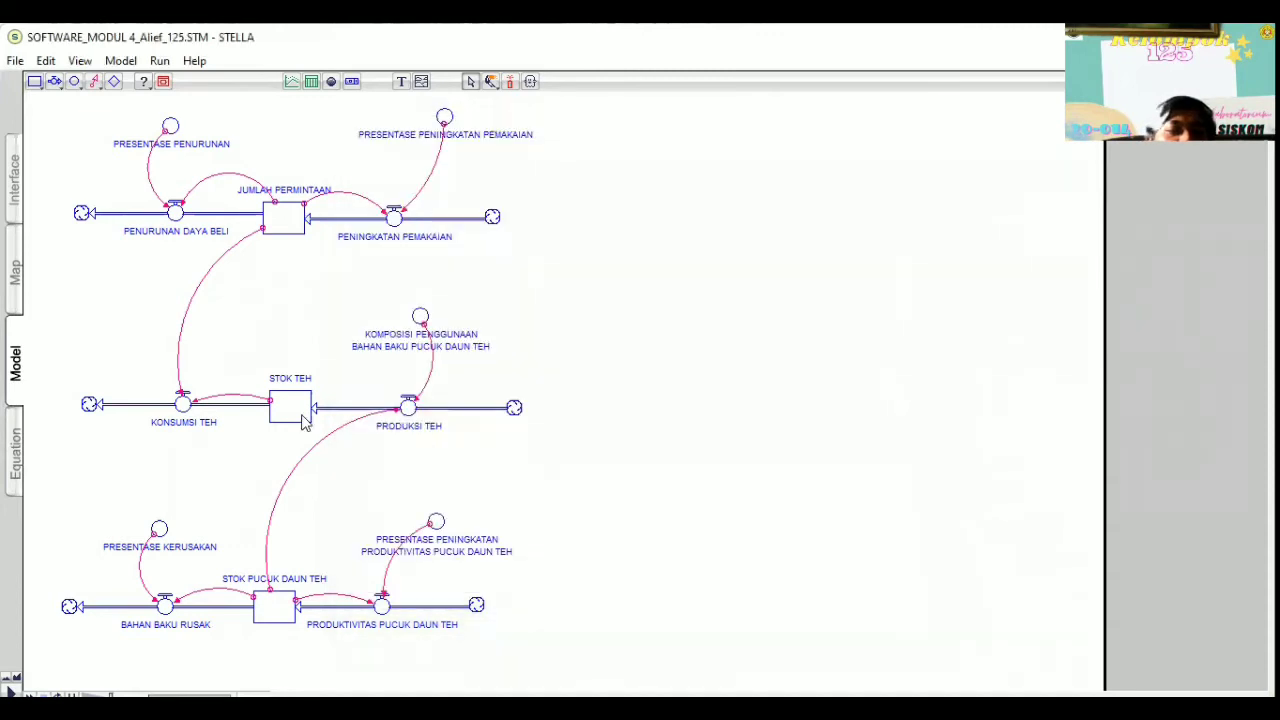
- Review the equation of the KONSUMSI TEH flow and the initial value expression of the STOK TEH stock
left_click(182, 403)
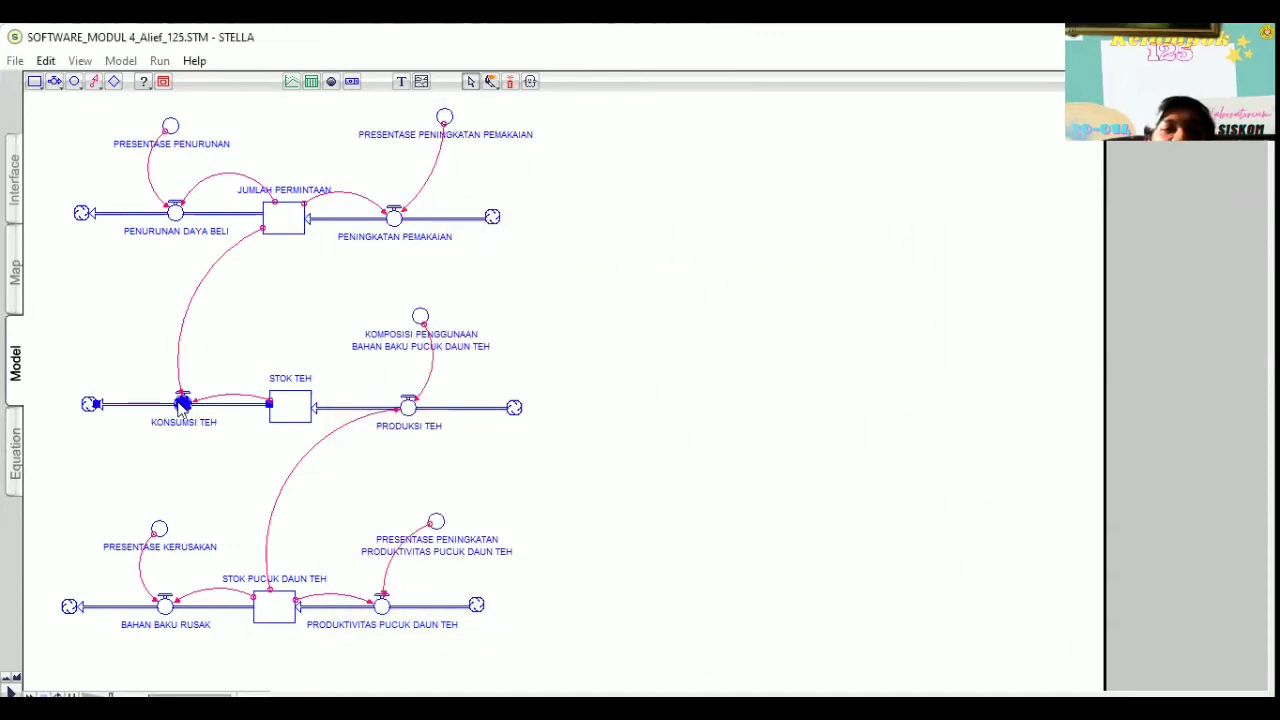
double_click(182, 404)
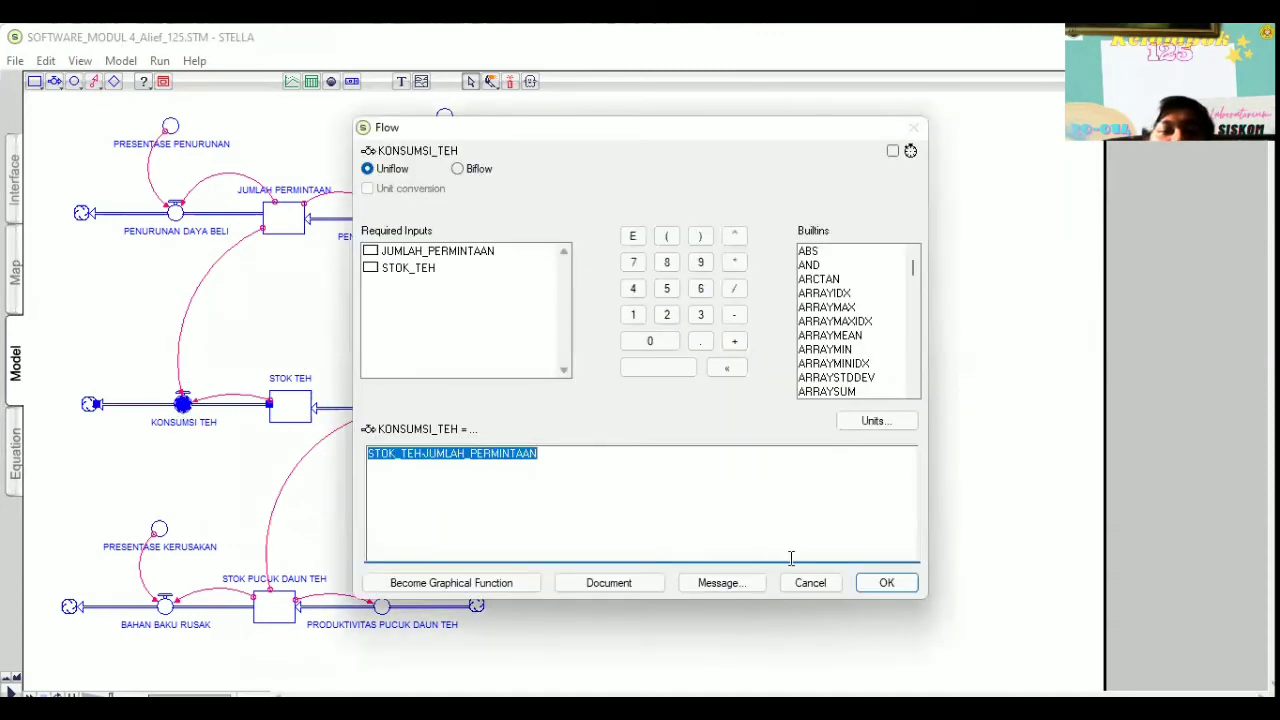
left_click(886, 583)
left_click(287, 408)
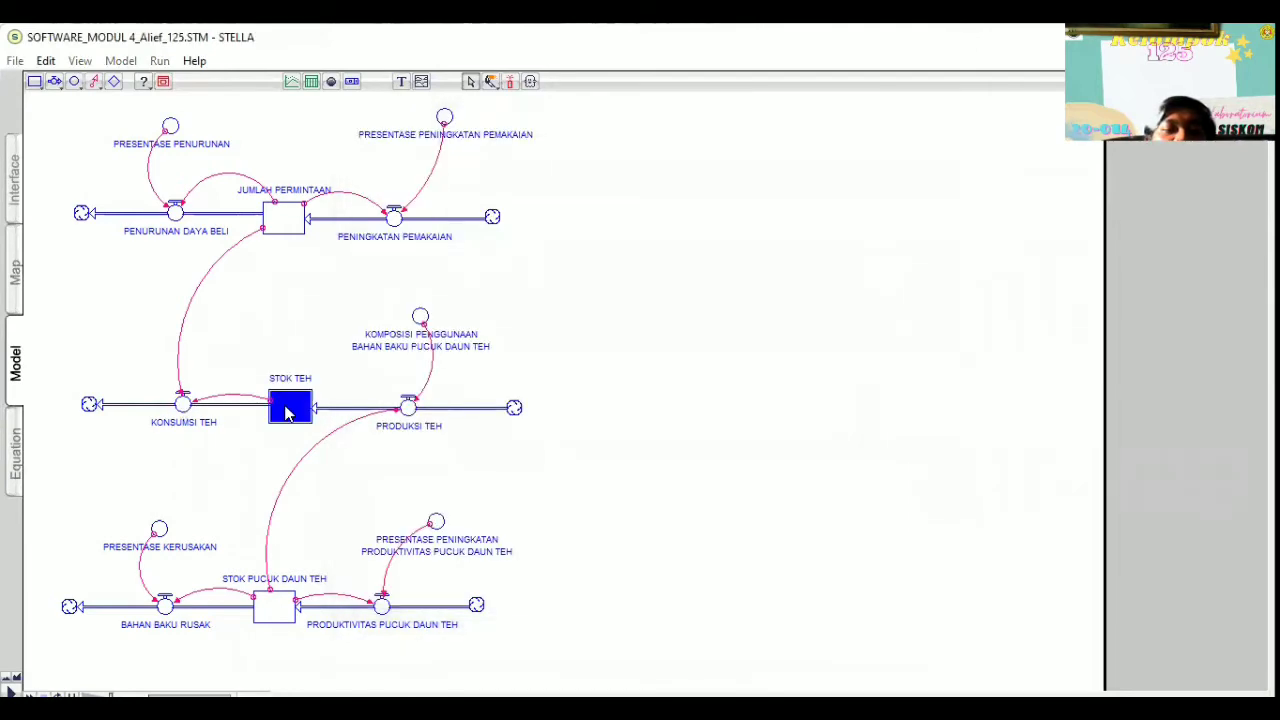
double_click(287, 408)
left_click(886, 583)
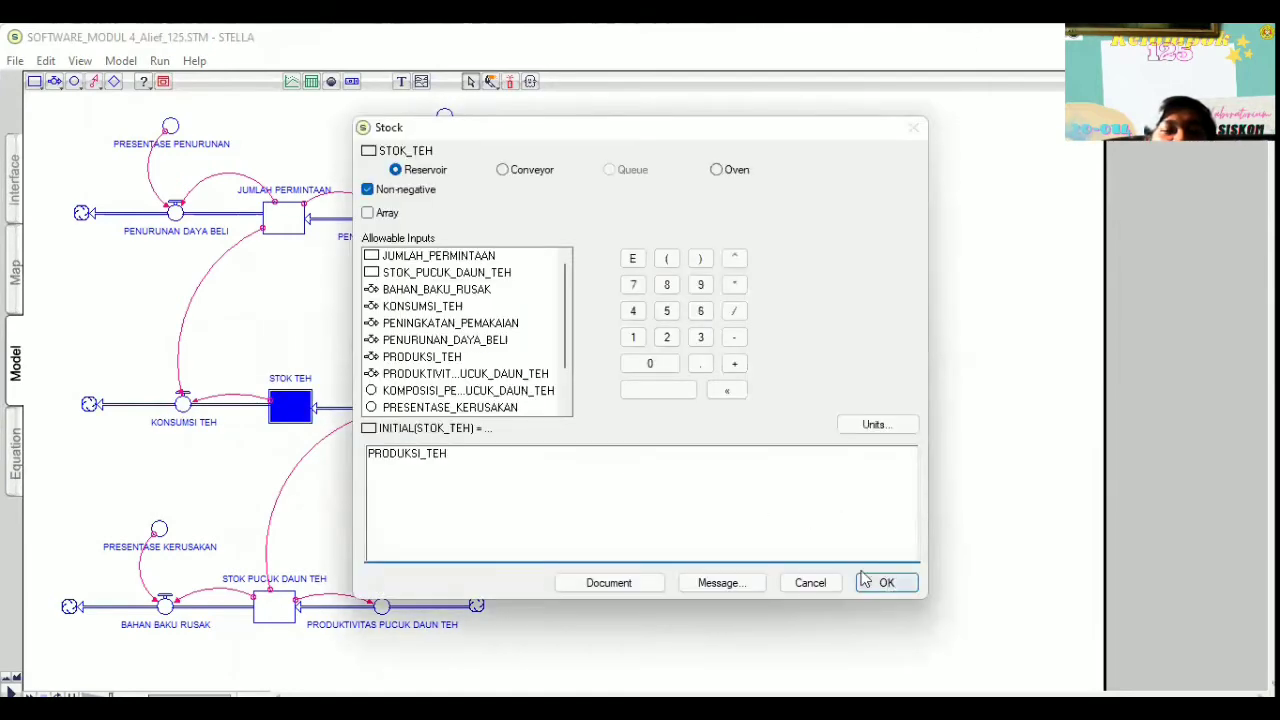
- Review the equations of the KOMPOSISI PENGGUNAAN BAHAN BAKU PUCUK DAUN TEH converter and the PRODUKSI TEH flow
double_click(420, 318)
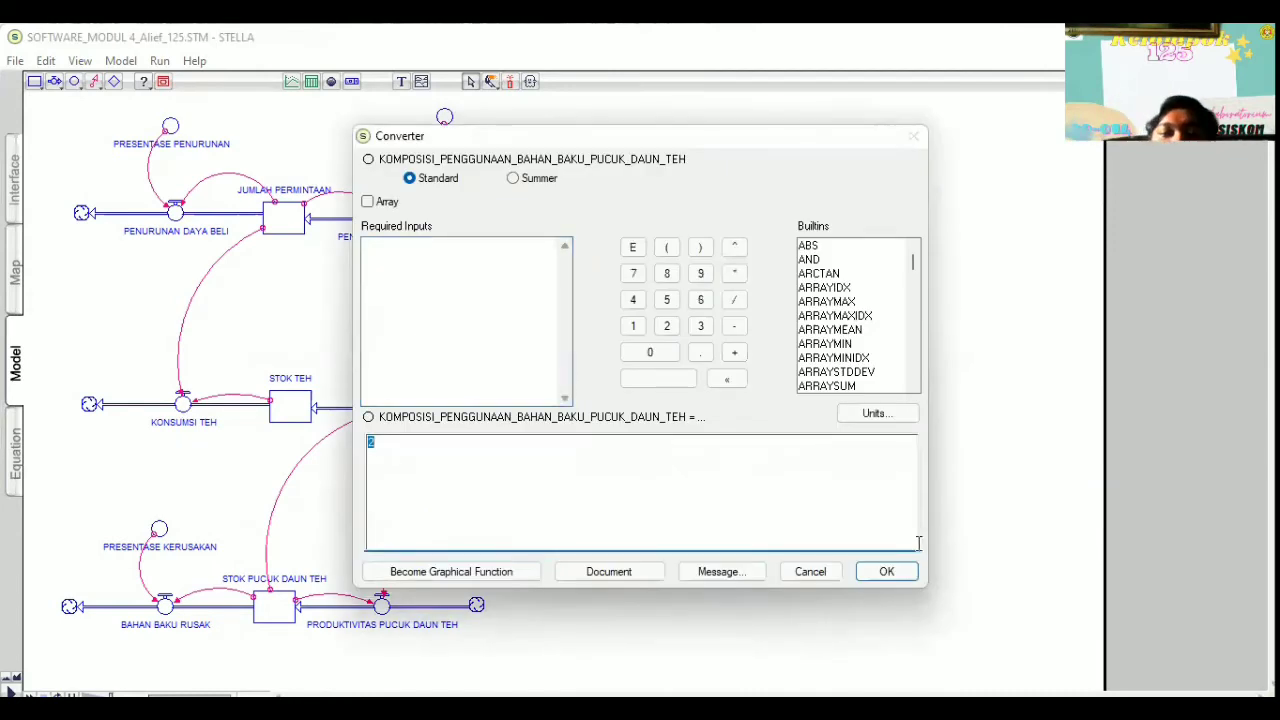
left_click(903, 572)
left_click(410, 410)
double_click(419, 409)
left_click(742, 512)
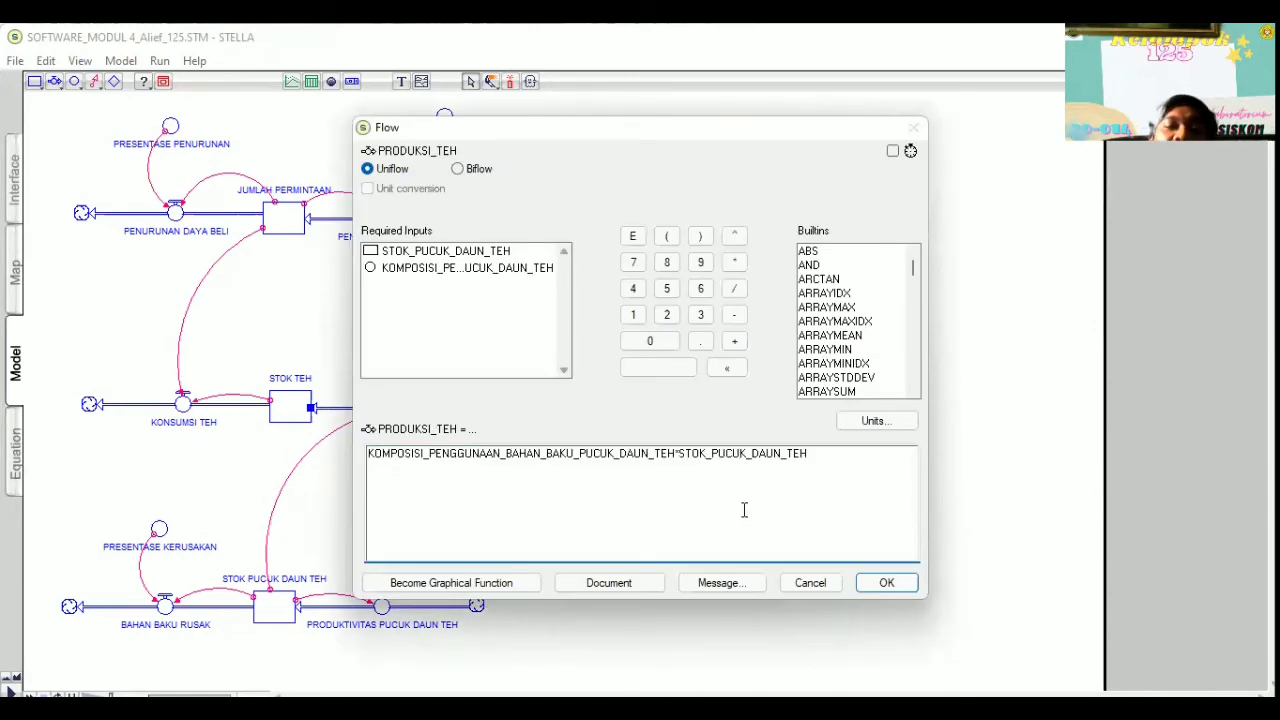
left_click(886, 583)
- Review the equations of the PRESENTASE KERUSAKAN converter and the BAHAN BAKU RUSAK flow
double_click(159, 528)
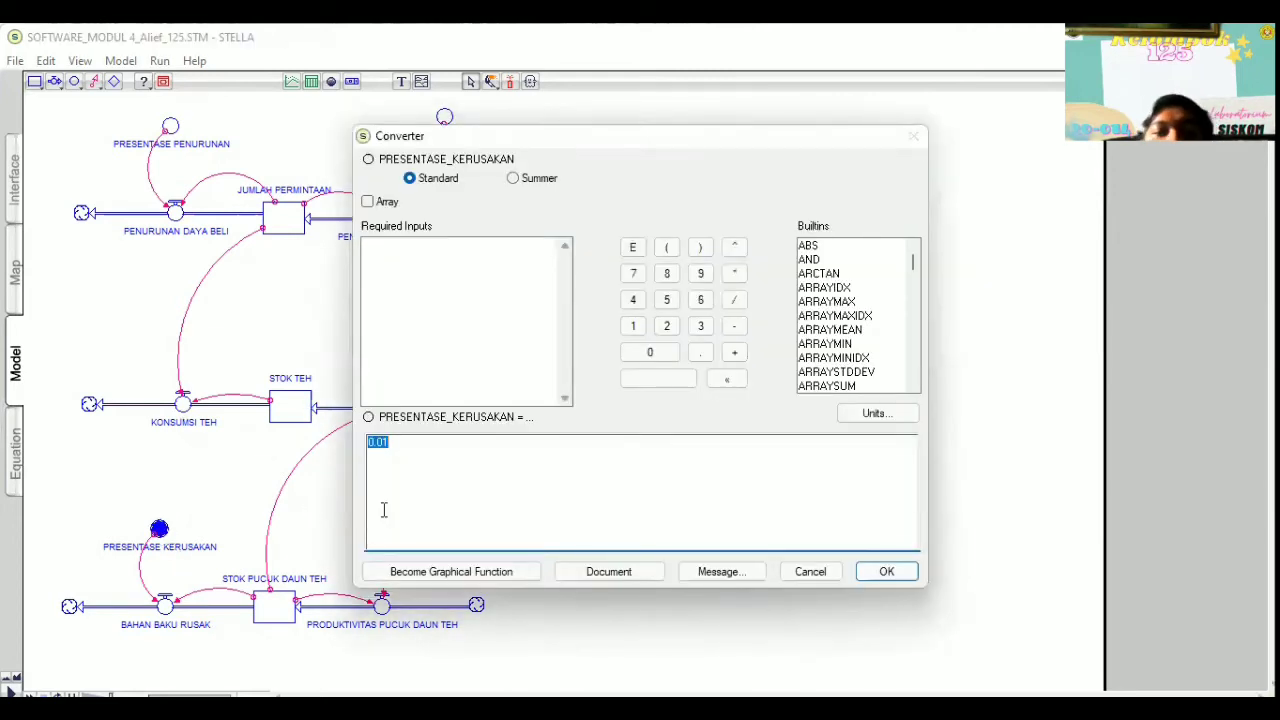
left_click(887, 569)
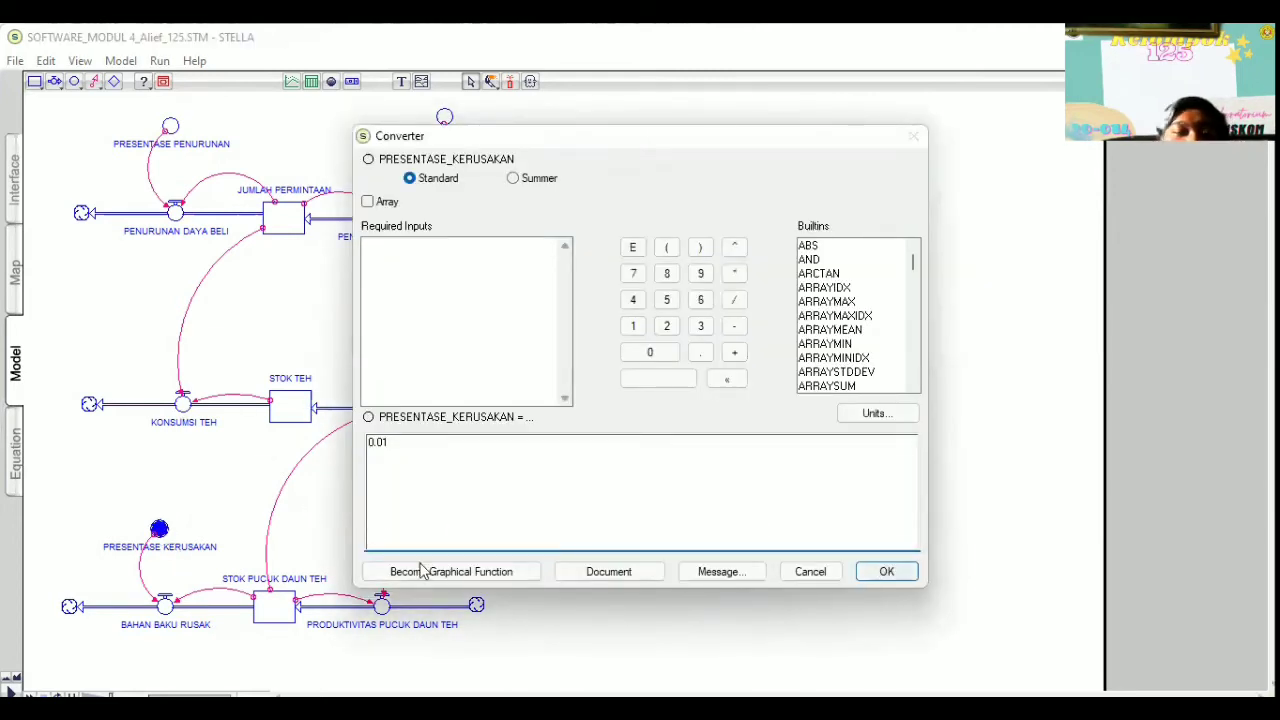
double_click(166, 606)
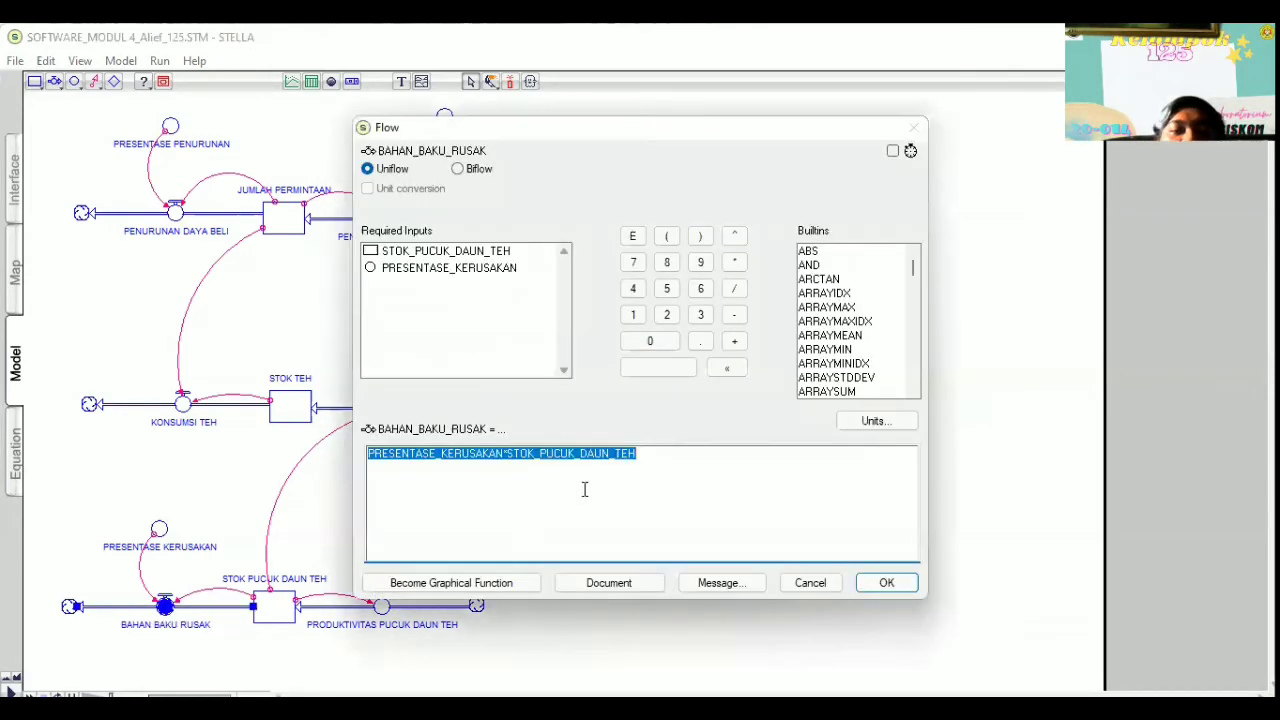
left_click_drag(576, 489, 587, 491)
left_click(886, 582)
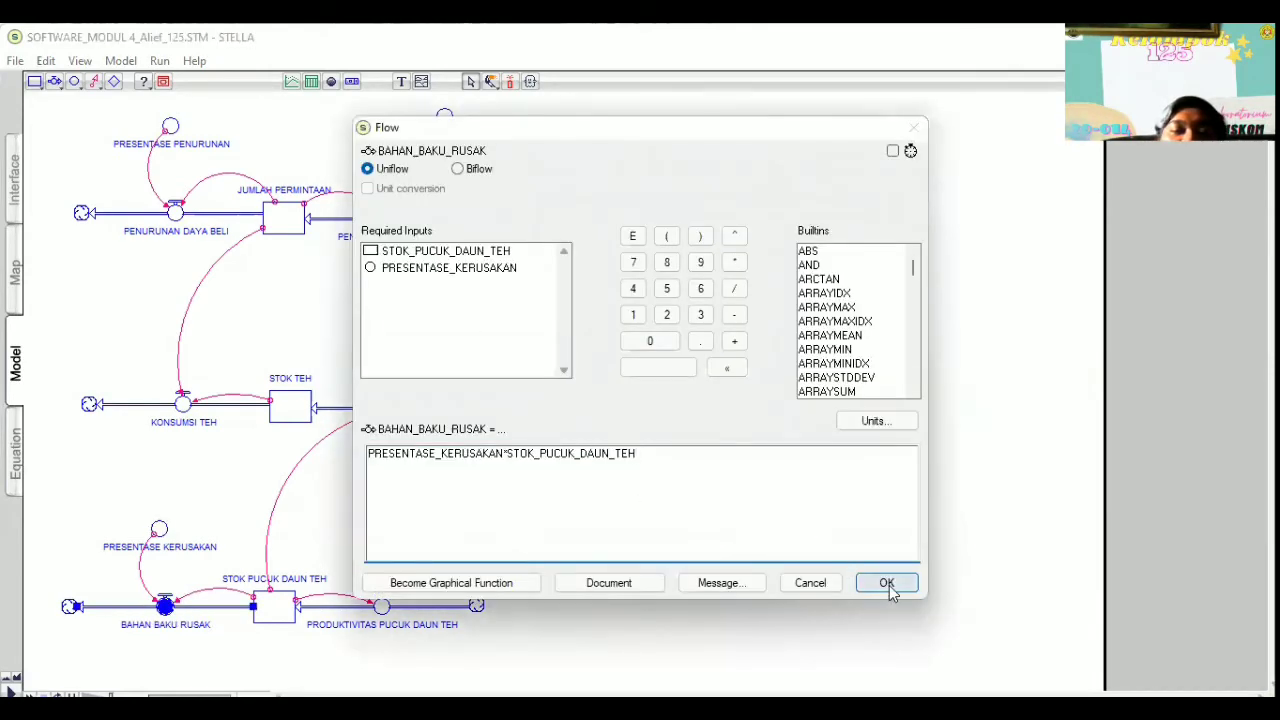
- Review the initial value defined for the STOK PUCUK DAUN TEH stock
left_click(276, 612)
double_click(275, 612)
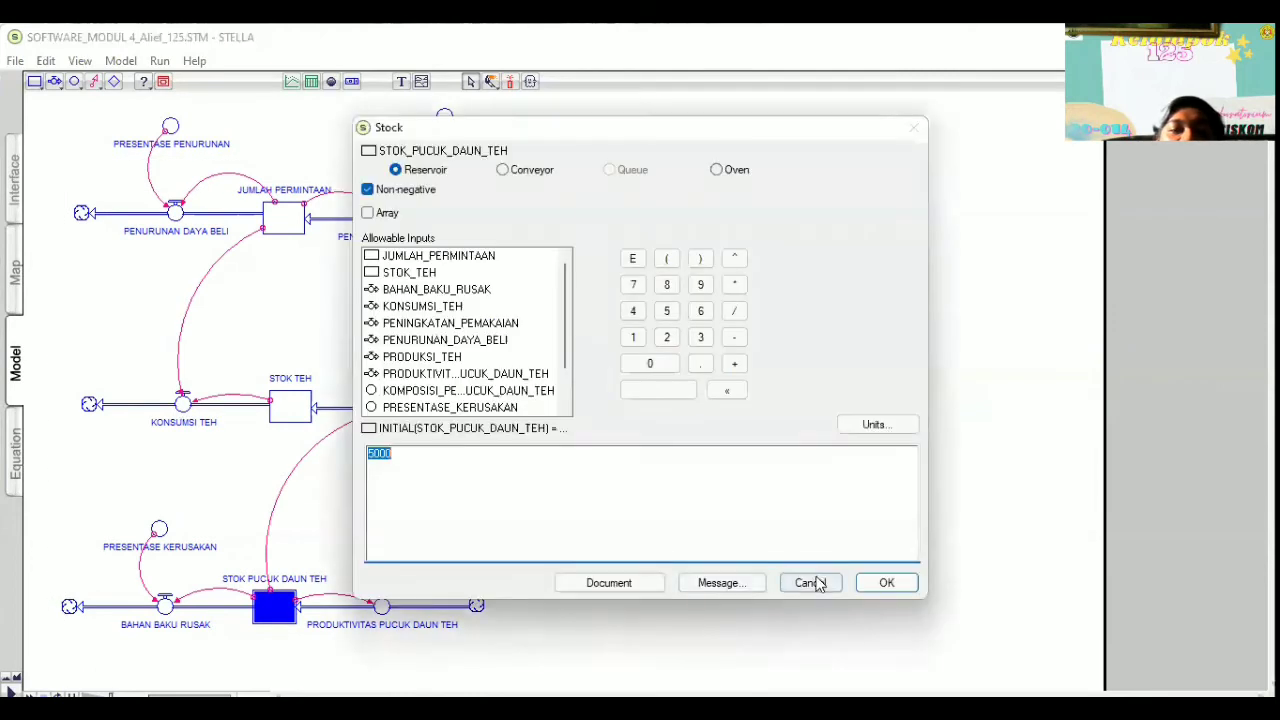
left_click(884, 583)
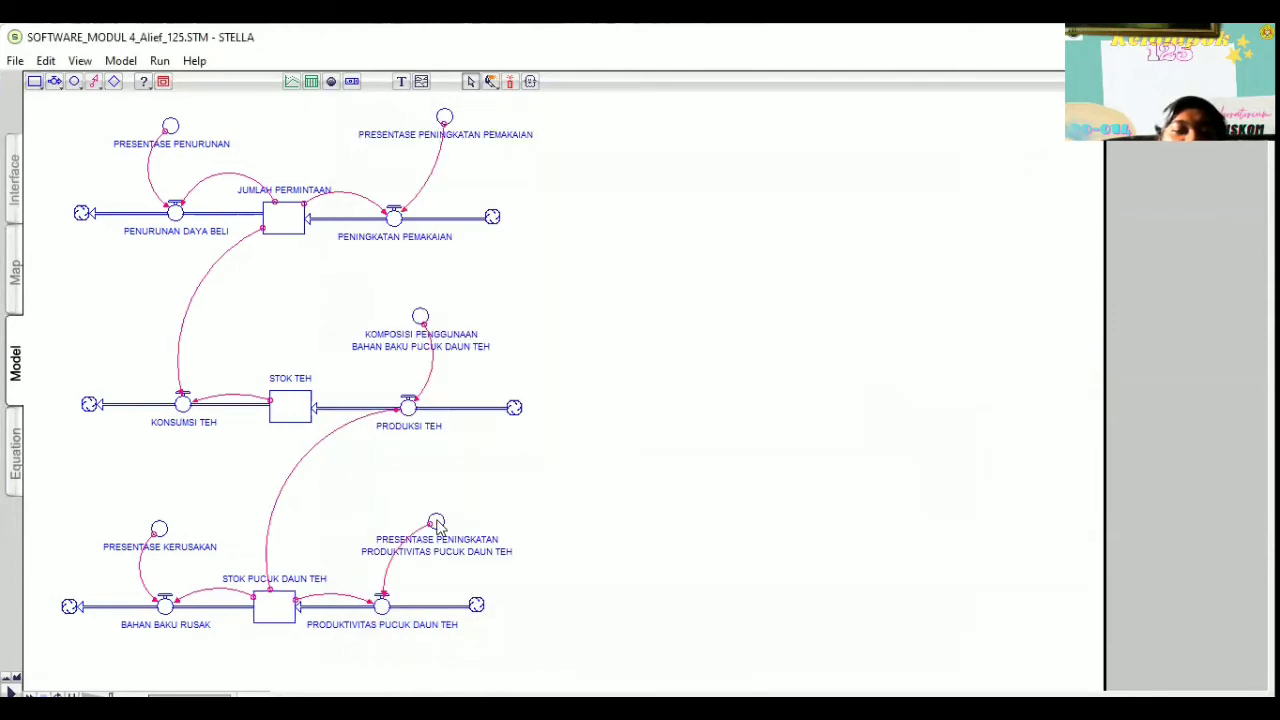
- Review the equations of the PRESENTASE PENINGKATAN PRODUKTIVITAS PUCUK DAUN TEH converter and the PRODUKTIVITAS PUCUK DAUN TEH flow
double_click(435, 521)
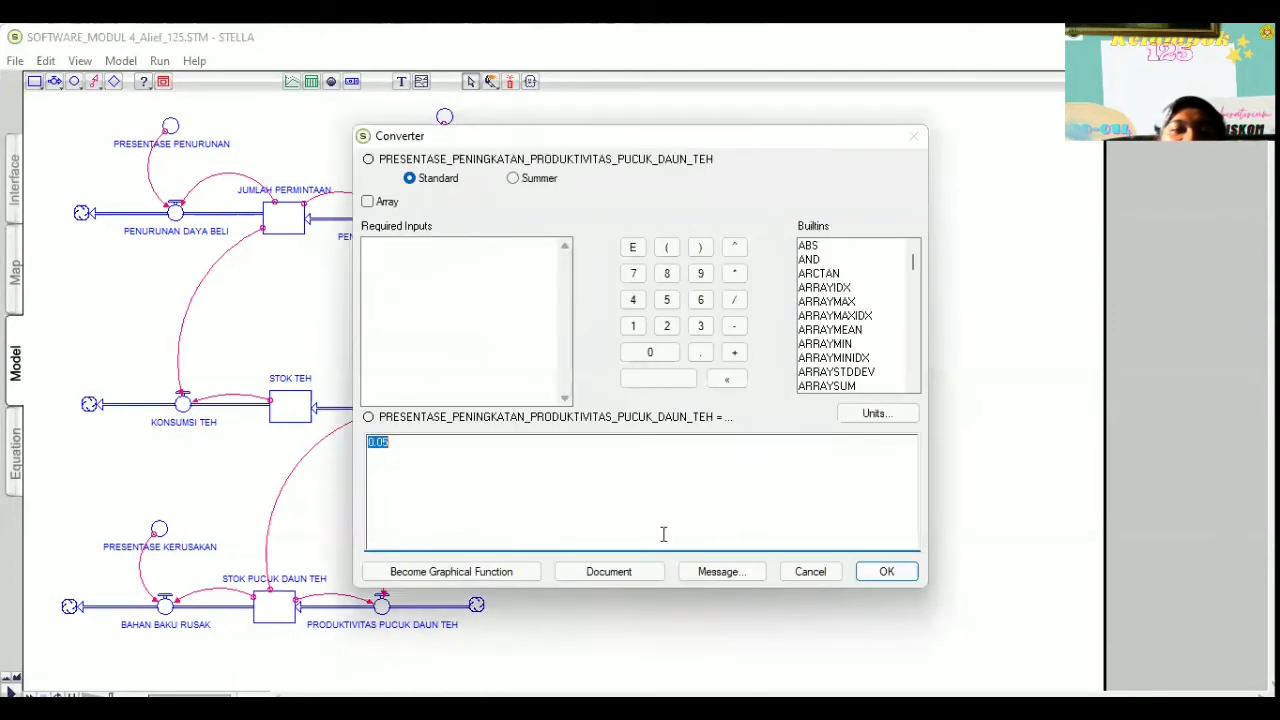
left_click(876, 578)
double_click(382, 606)
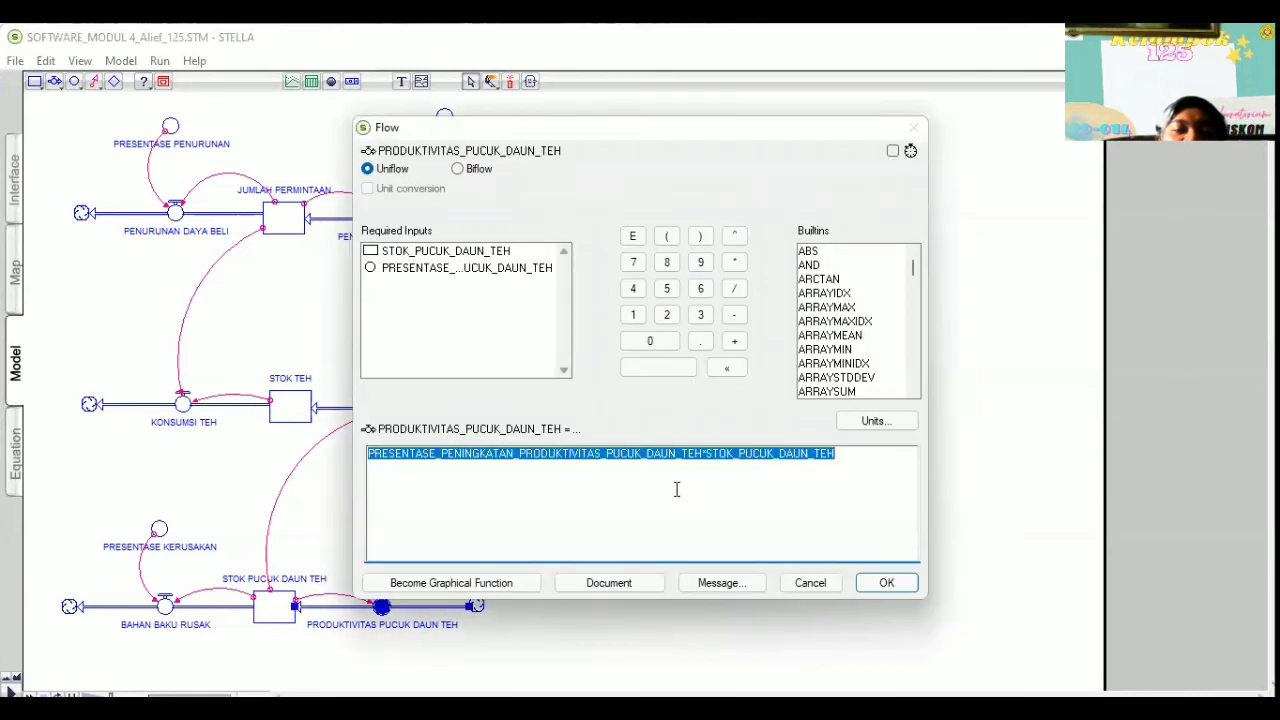
left_click(645, 497)
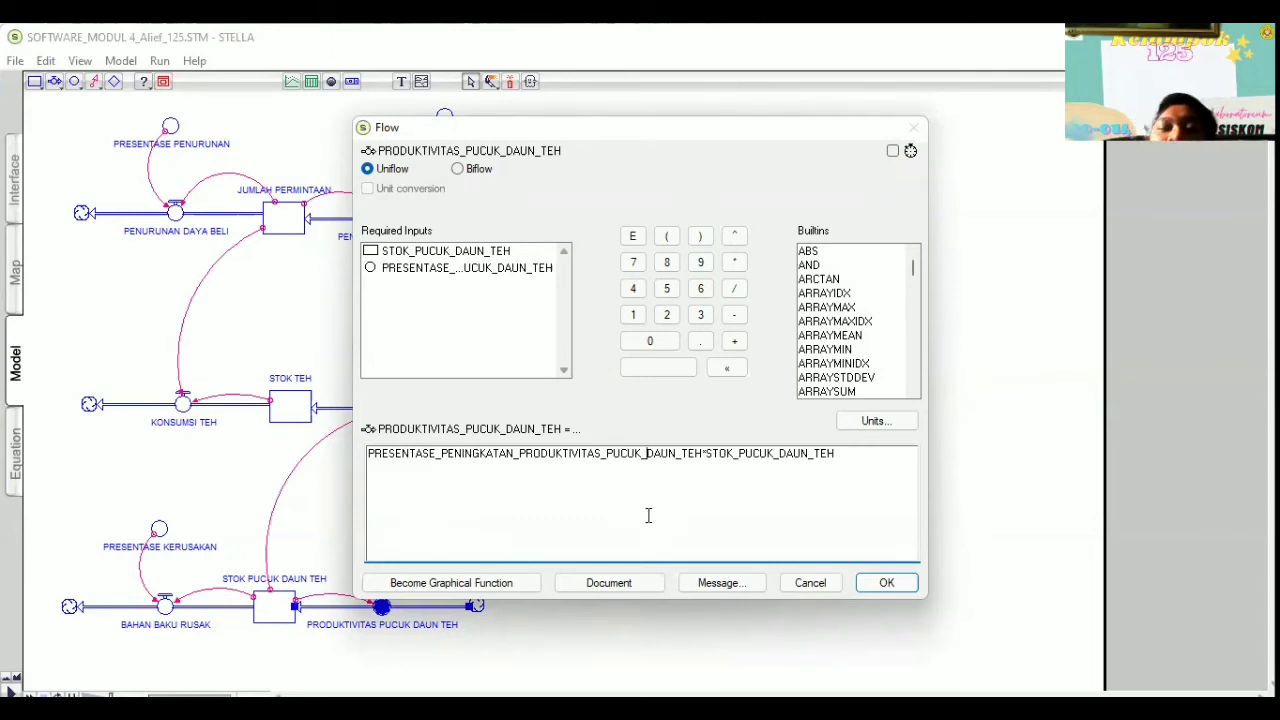
left_click(886, 583)
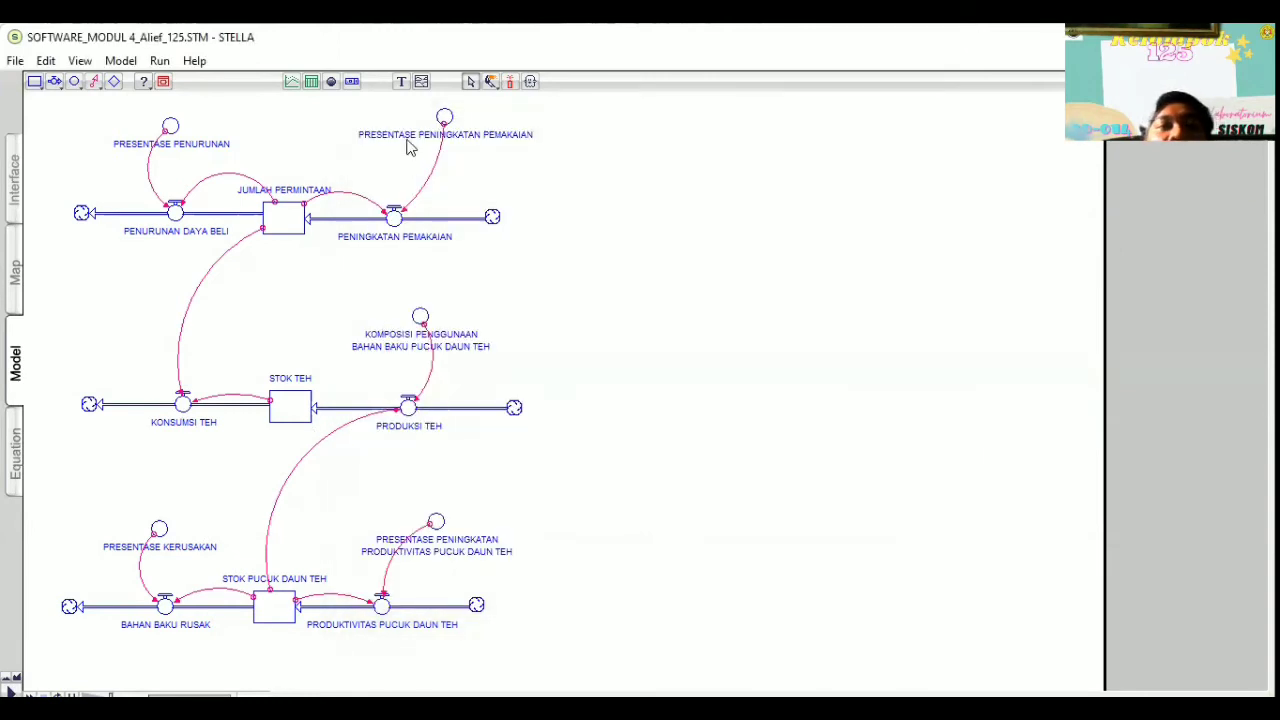
- Place a graph in the empty area beside the diagram and add JUMLAH_PERMINTAAN, STOK_PUCUK_DAUN_TEH and STOK_TEH to its selected variables
left_click(295, 83)
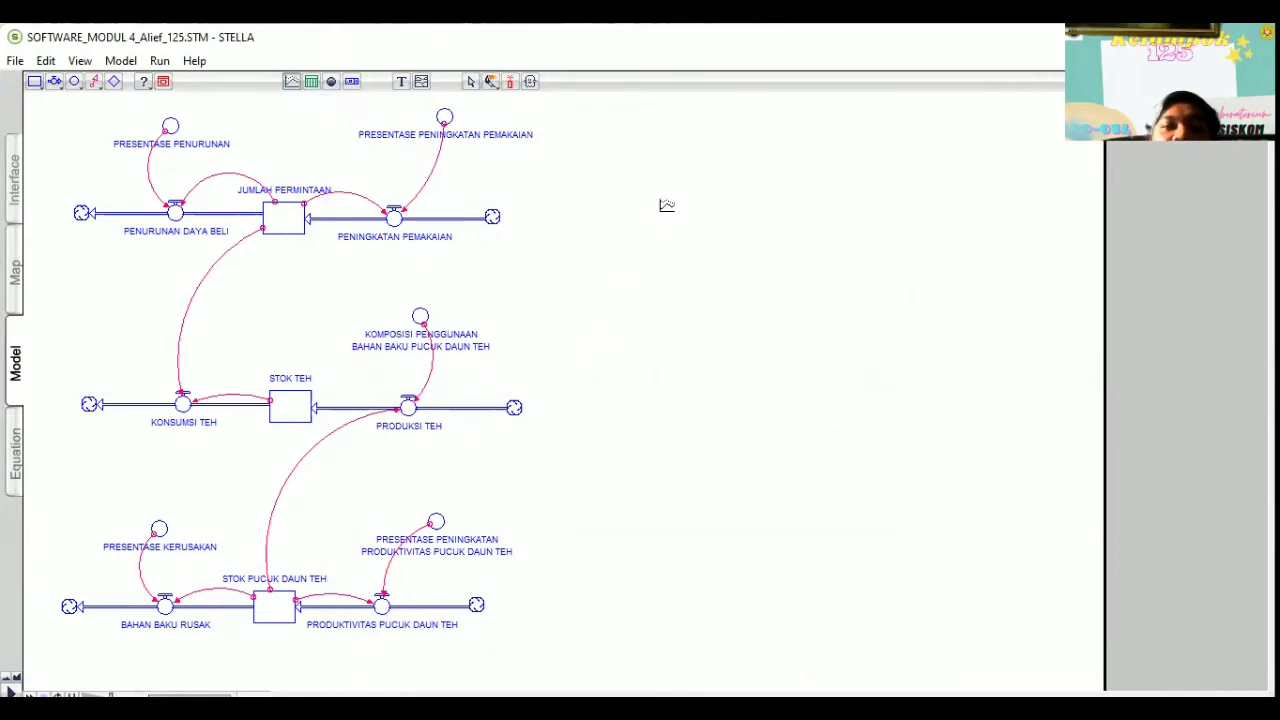
left_click(723, 360)
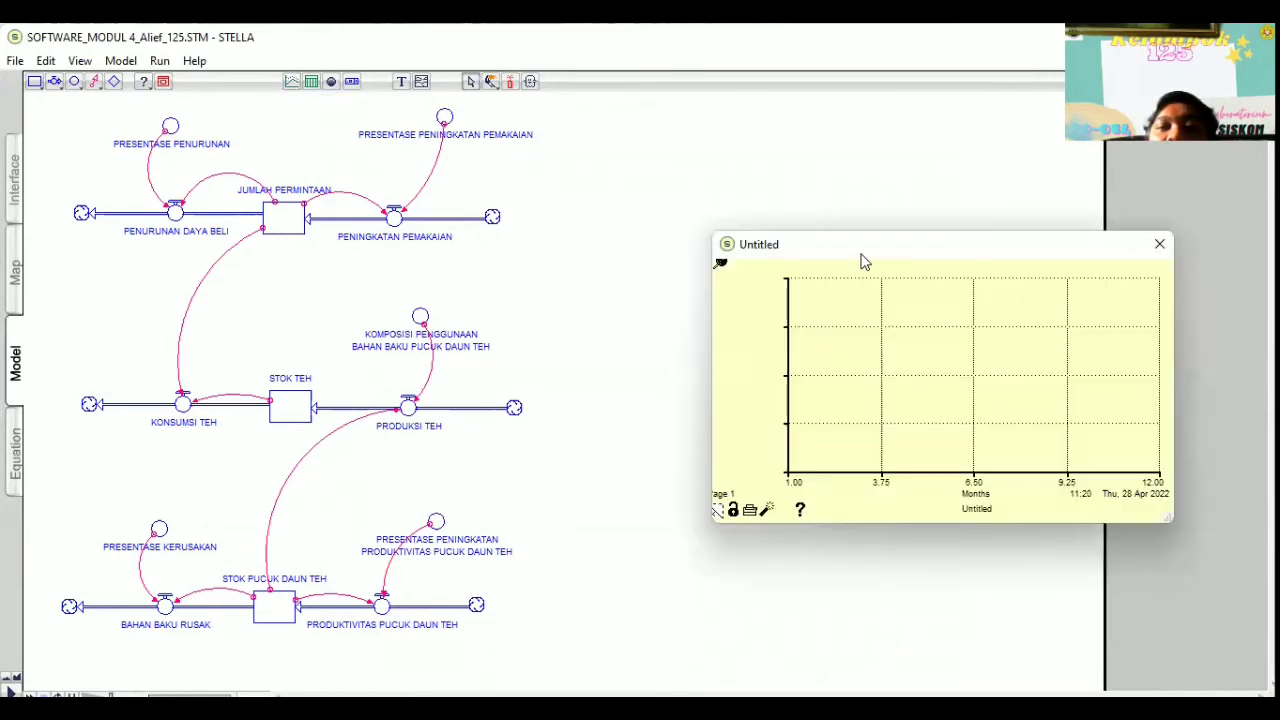
double_click(823, 271)
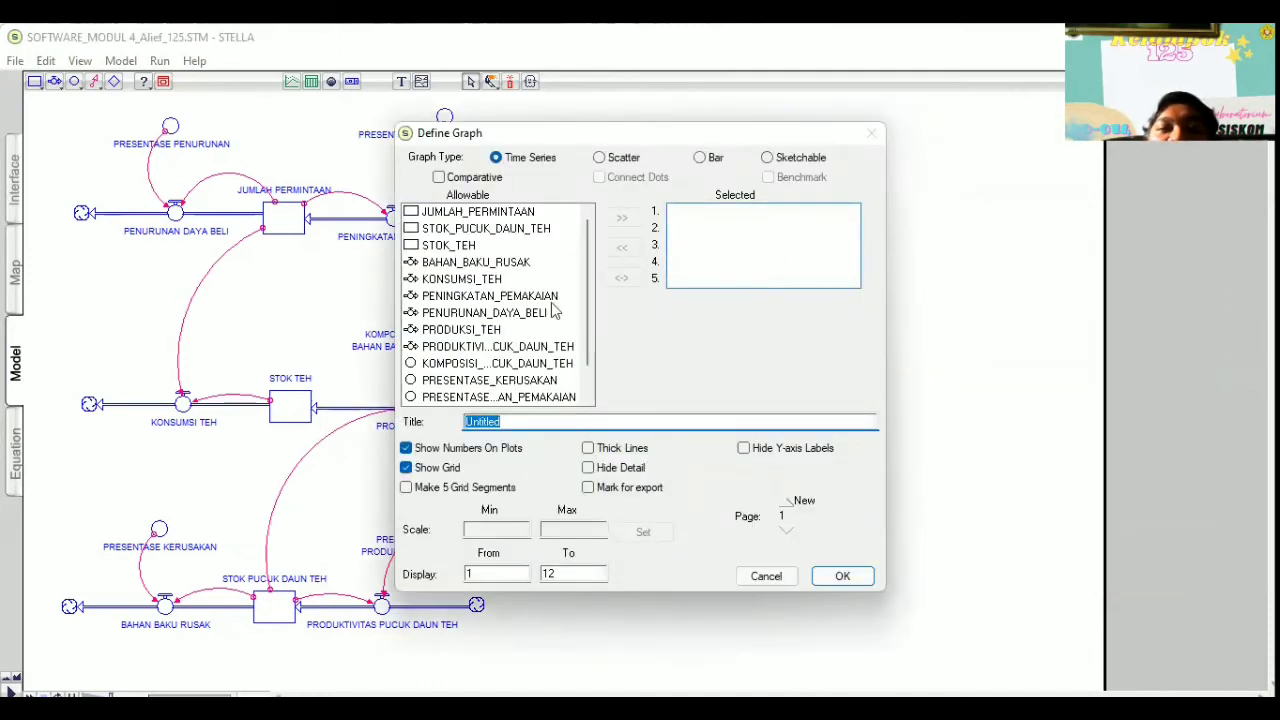
left_click(499, 213)
key("Down")
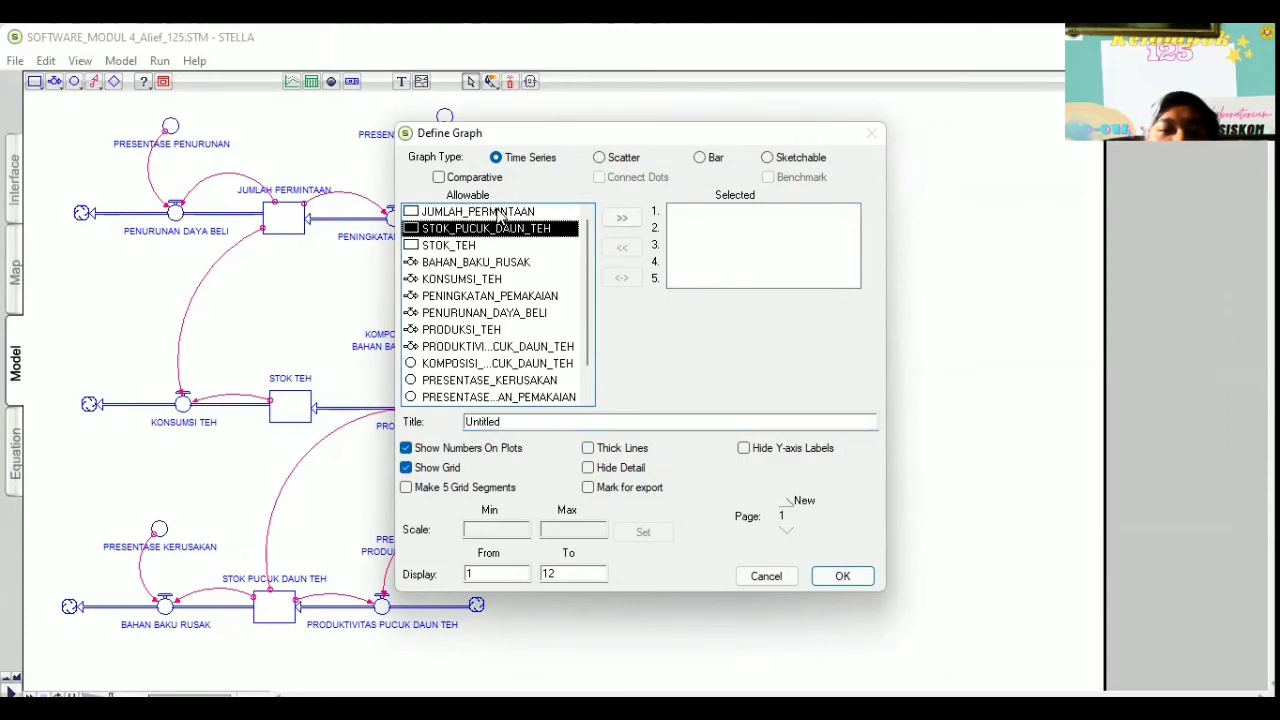
key("shift+Down")
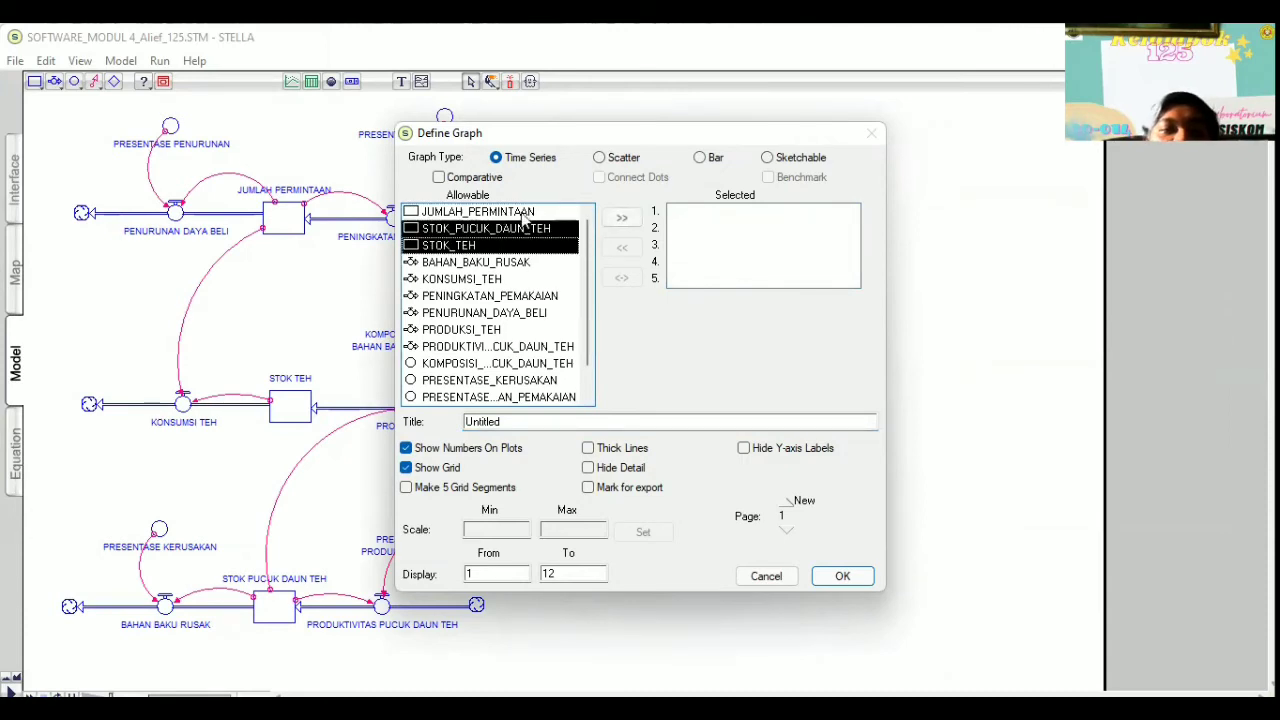
left_click(508, 216)
left_click(512, 221)
double_click(512, 218)
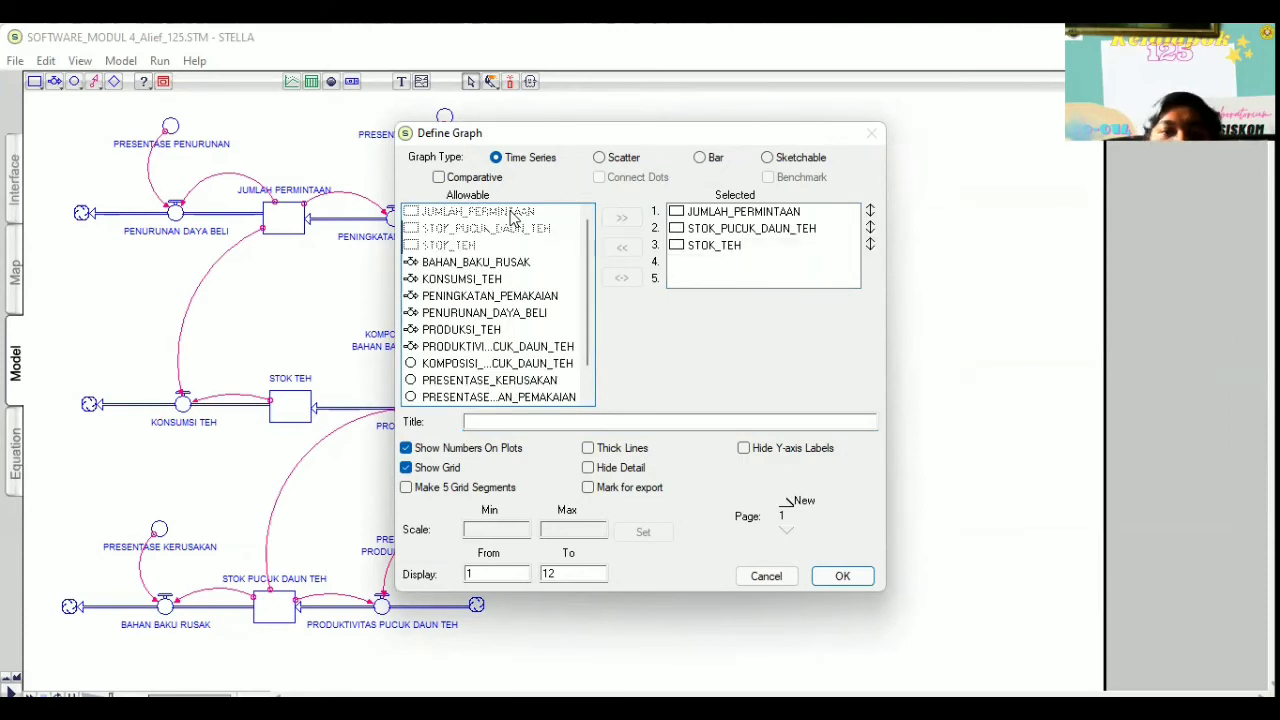
- Add KONSUMSI_TEH and PRODUKSI_TEH to the graph's selected variables, accept the definition and pin the graph beside the diagram
left_click(621, 218)
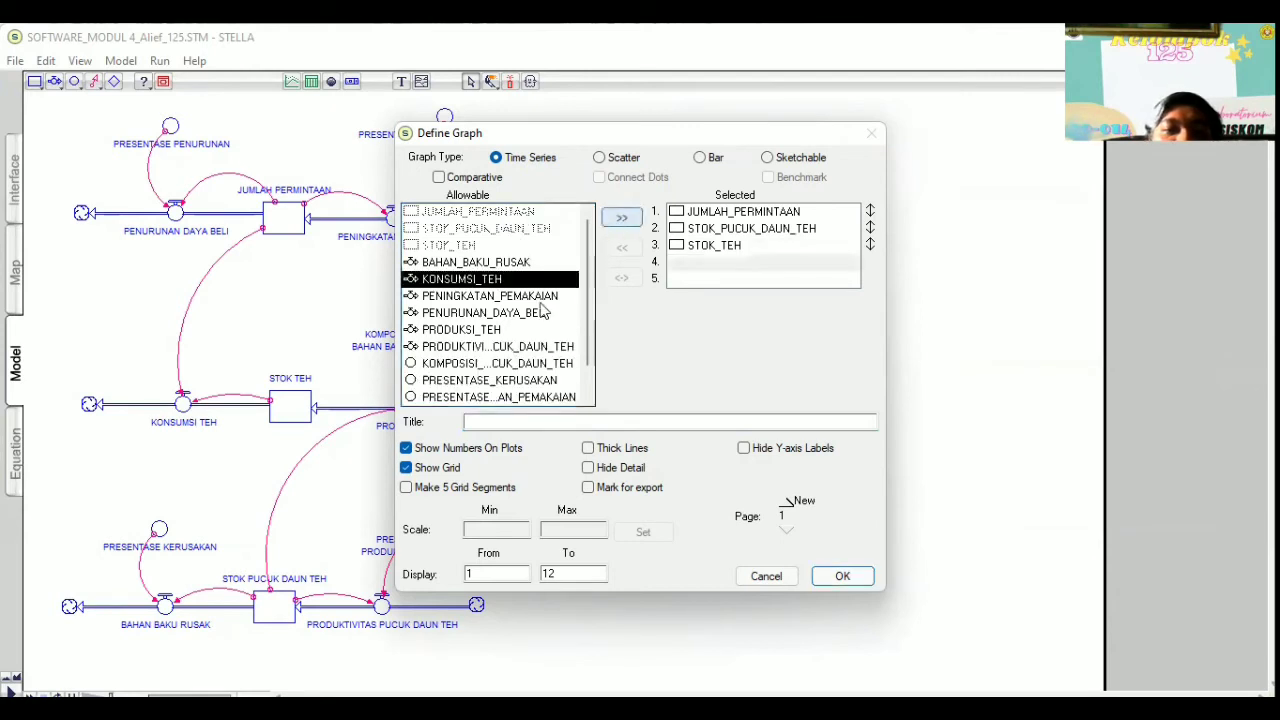
left_click(621, 218)
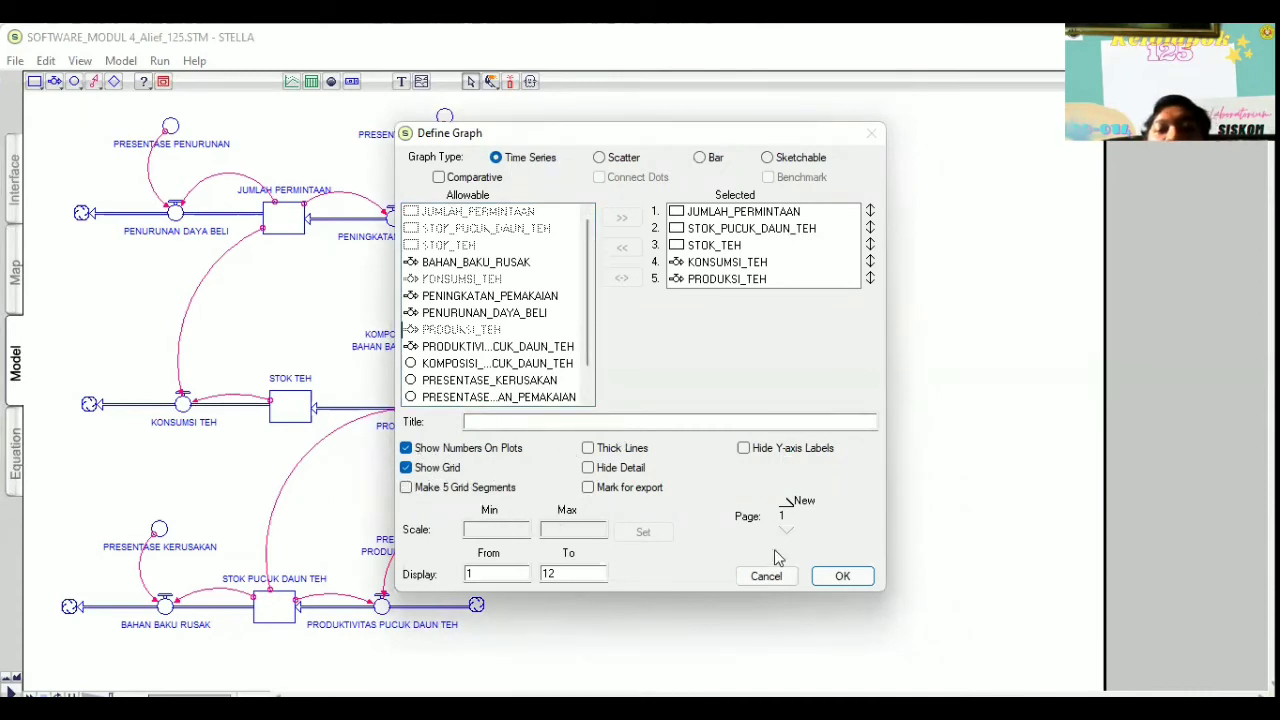
left_click(842, 577)
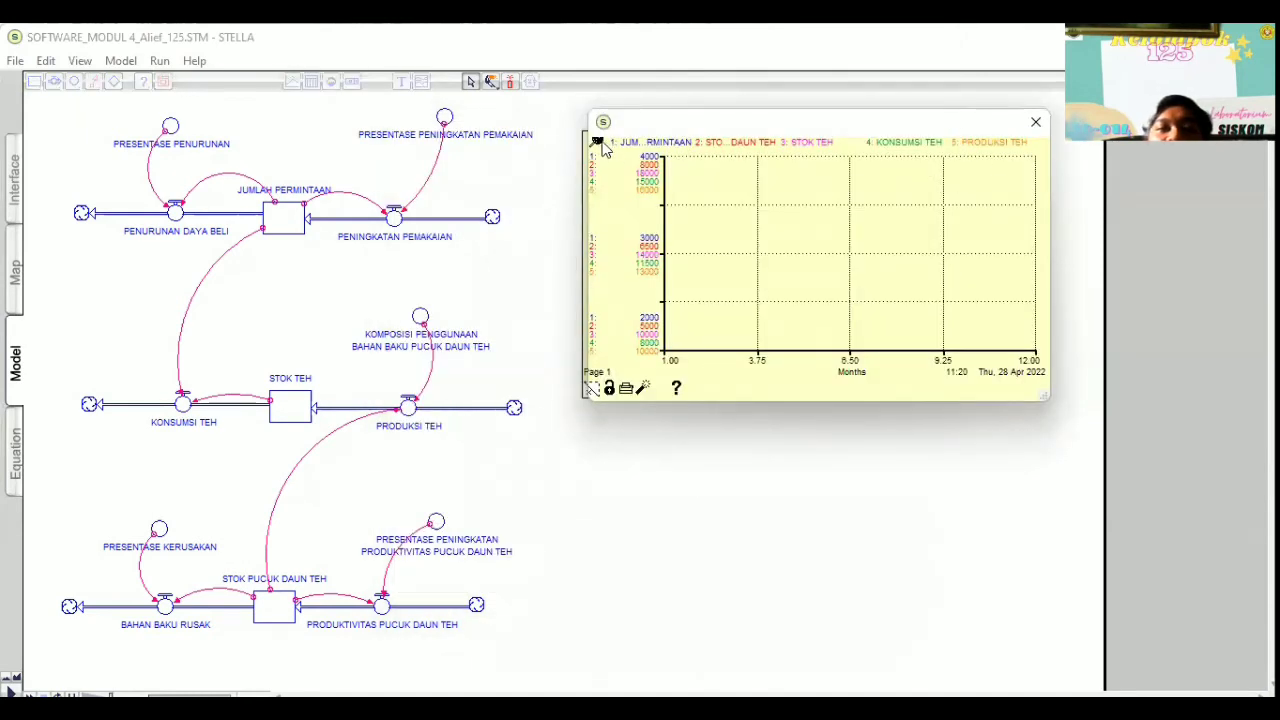
left_click(771, 248)
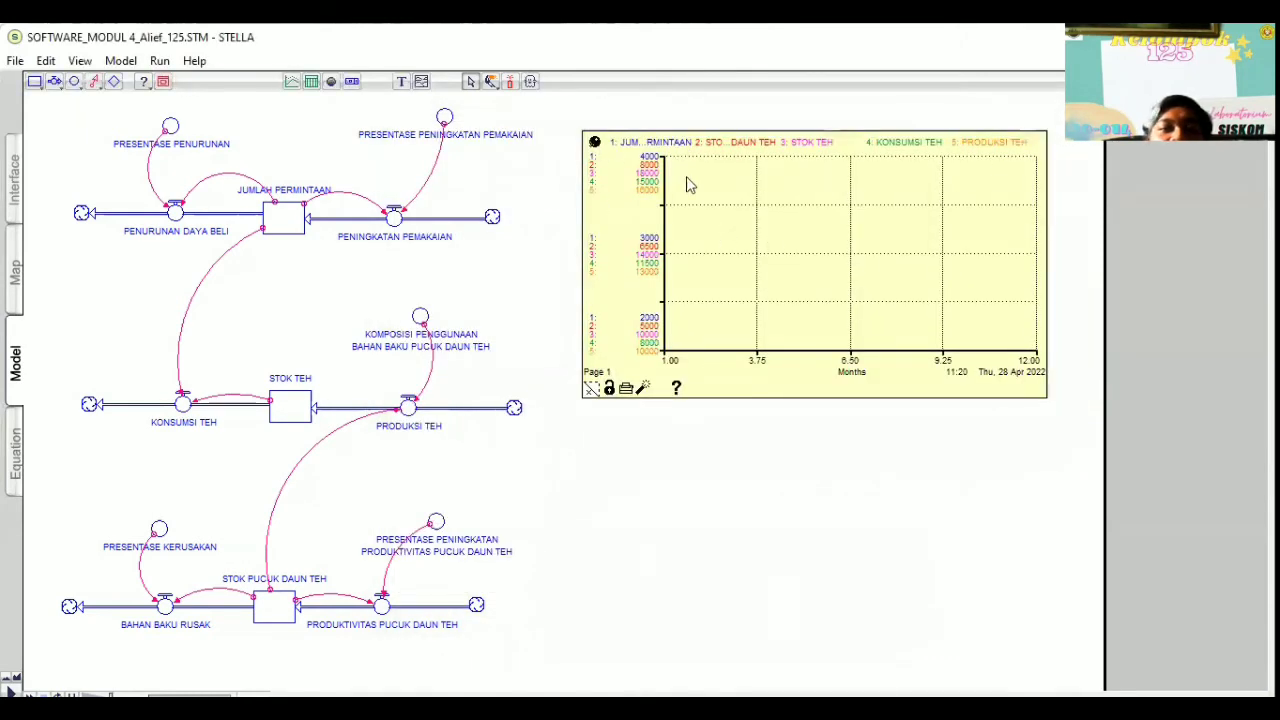
- Accept run specs from 1 to 12 months with DT 1.00 and Euler's Method, and run the simulation to plot the graph
left_click(160, 61)
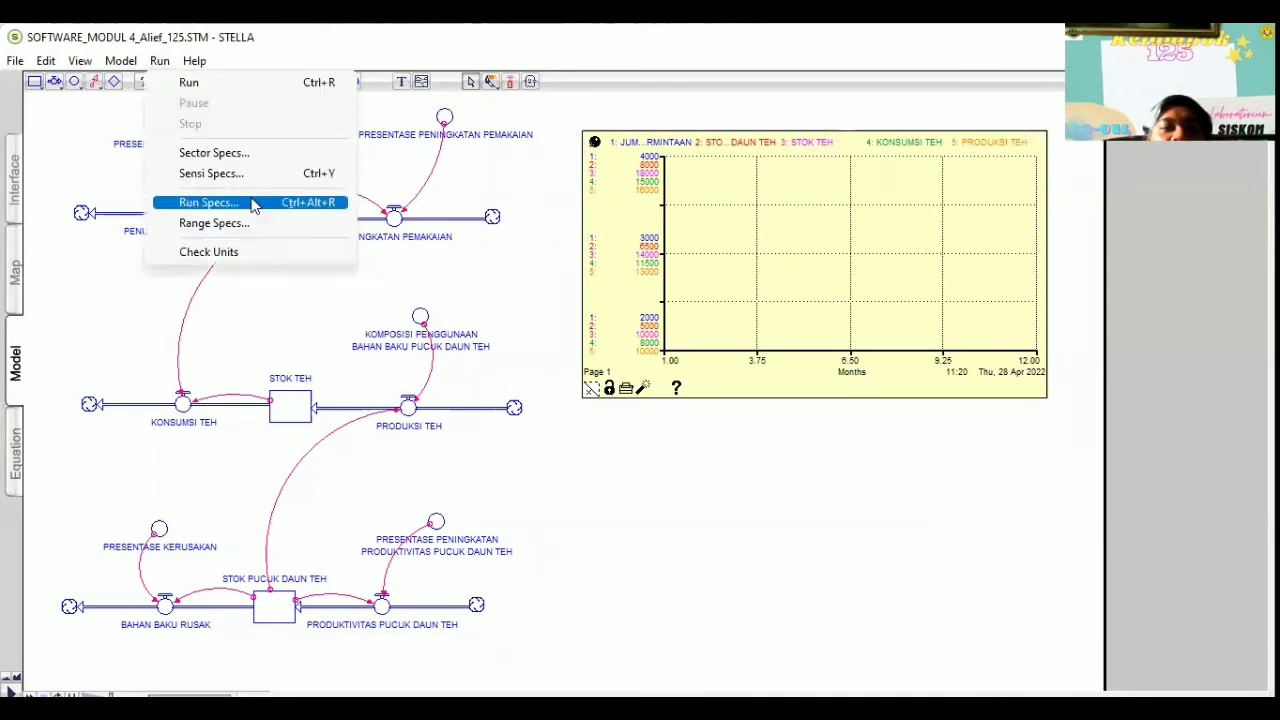
left_click(208, 202)
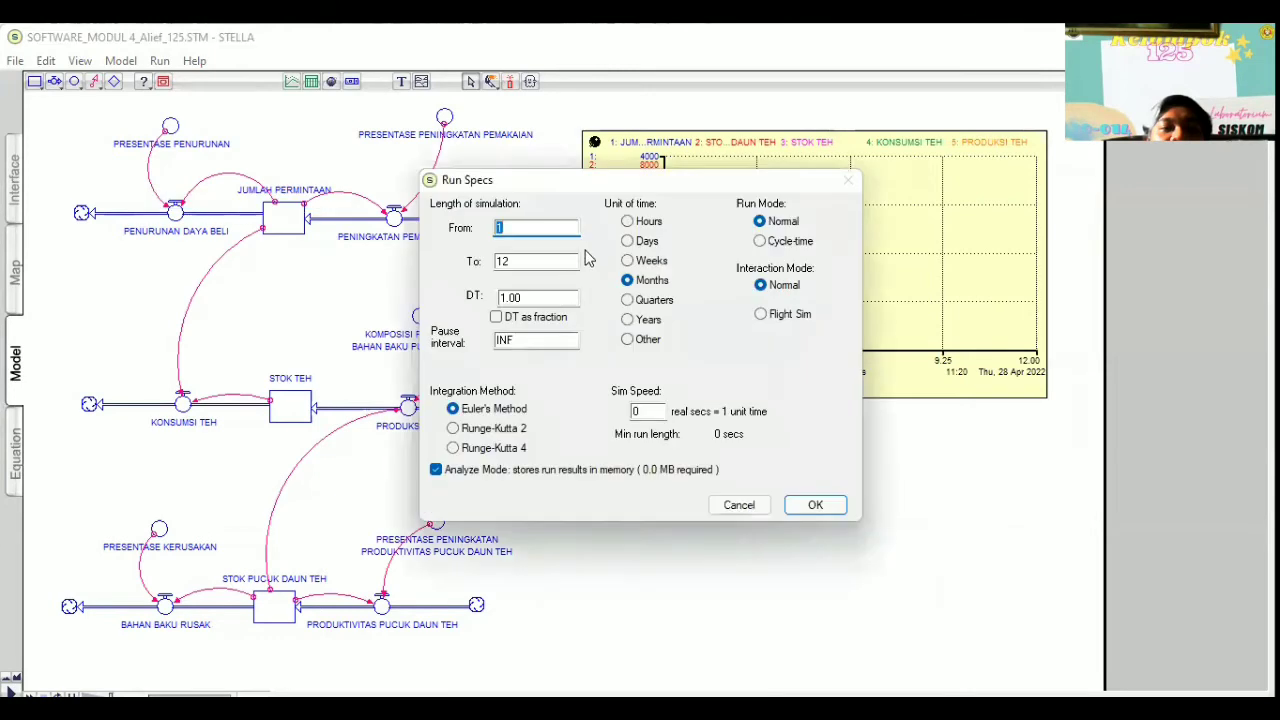
left_click(531, 222)
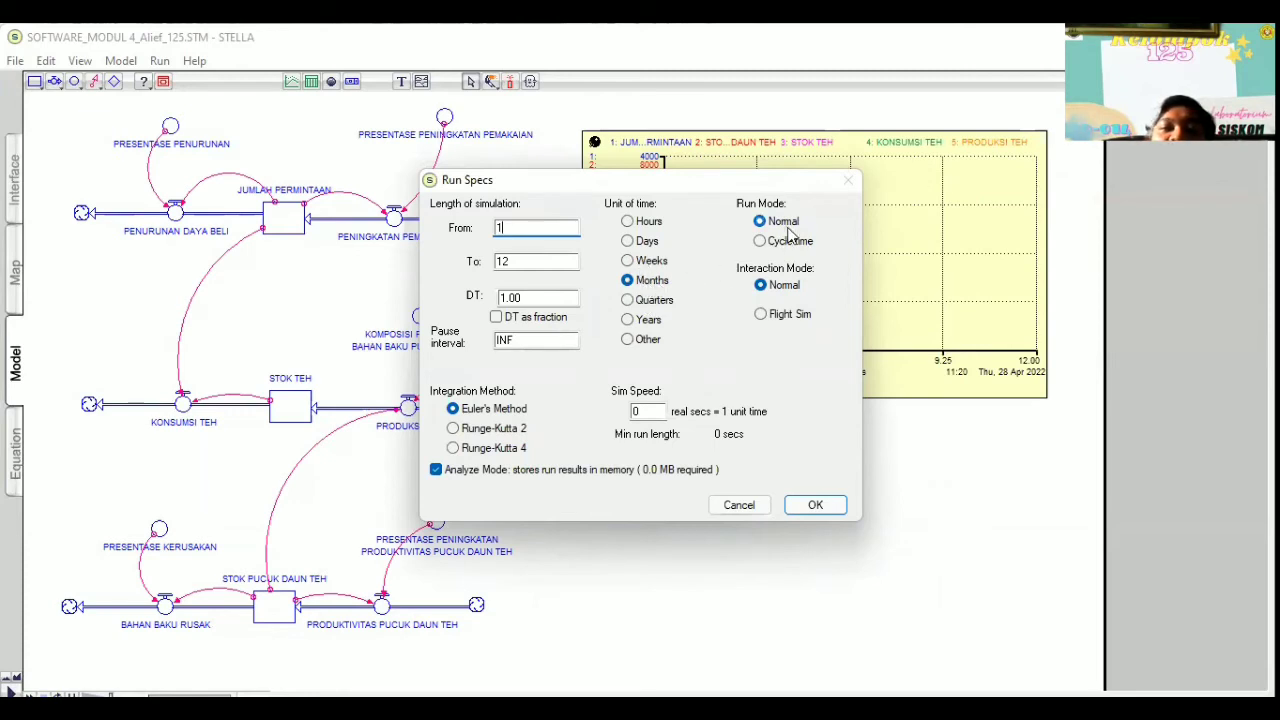
left_click(813, 506)
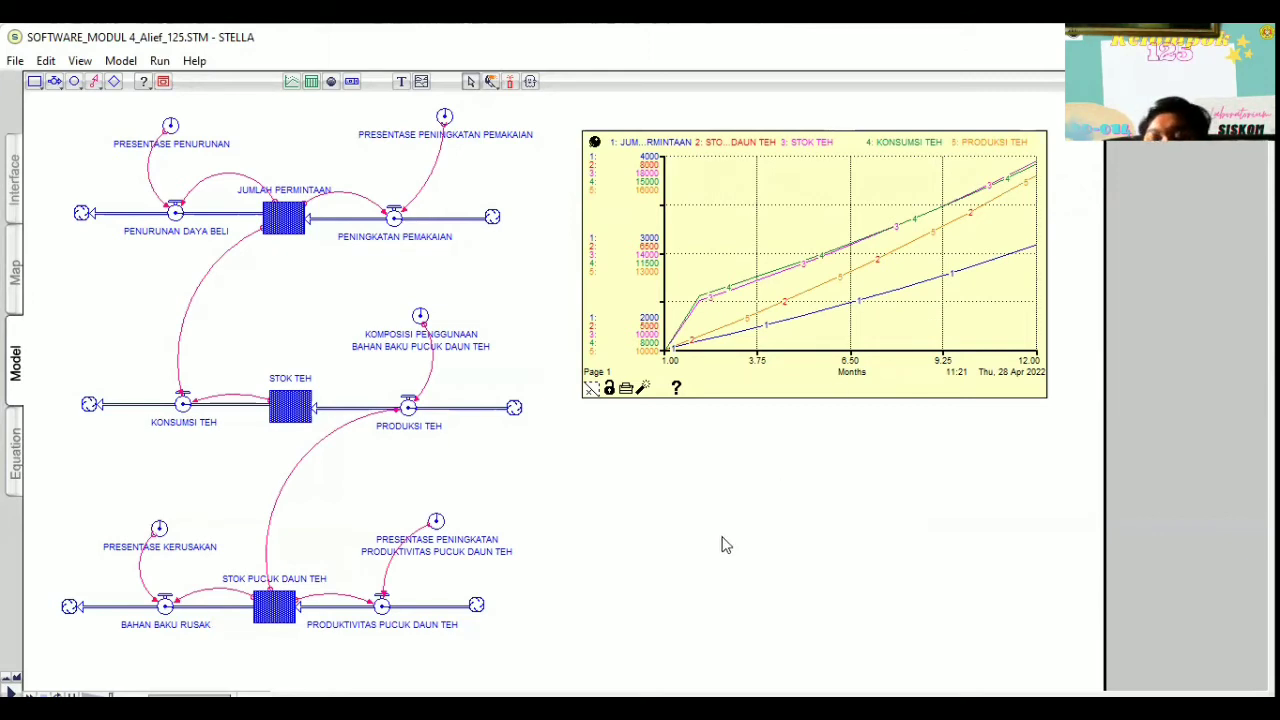
- Place a table pad in the empty area directly below the graph and open its definition
left_click(312, 82)
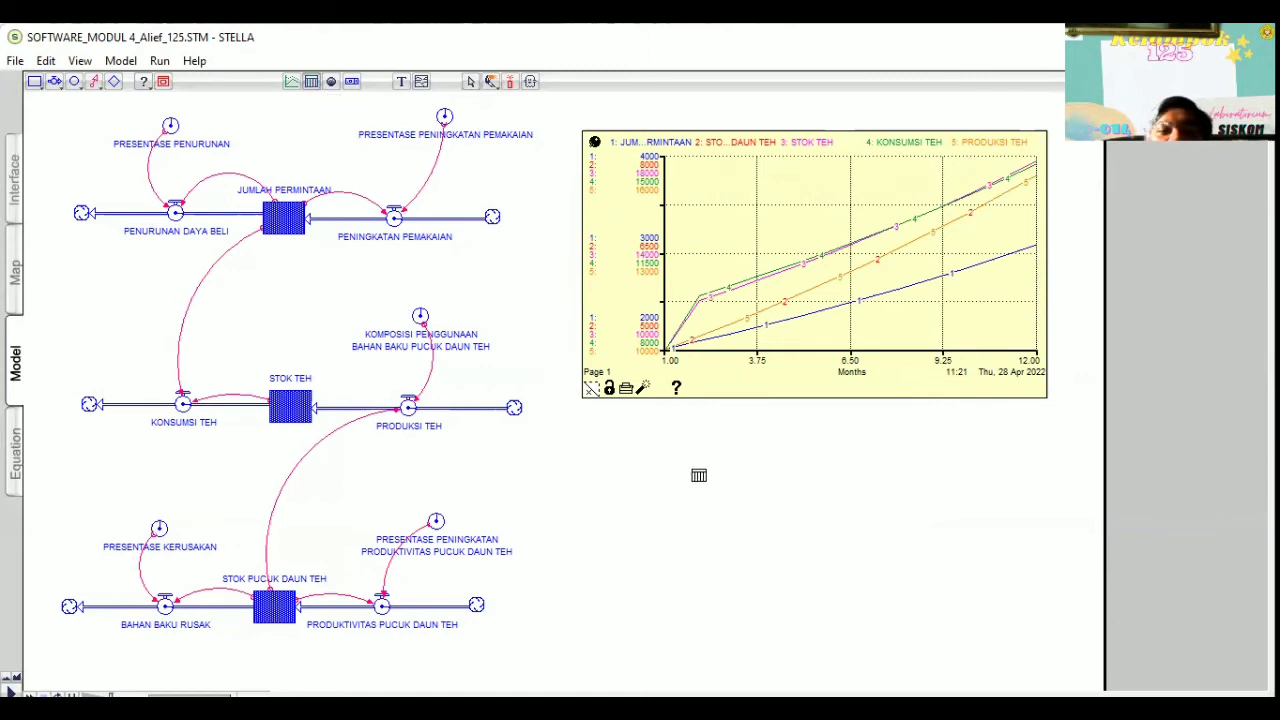
left_click(698, 475)
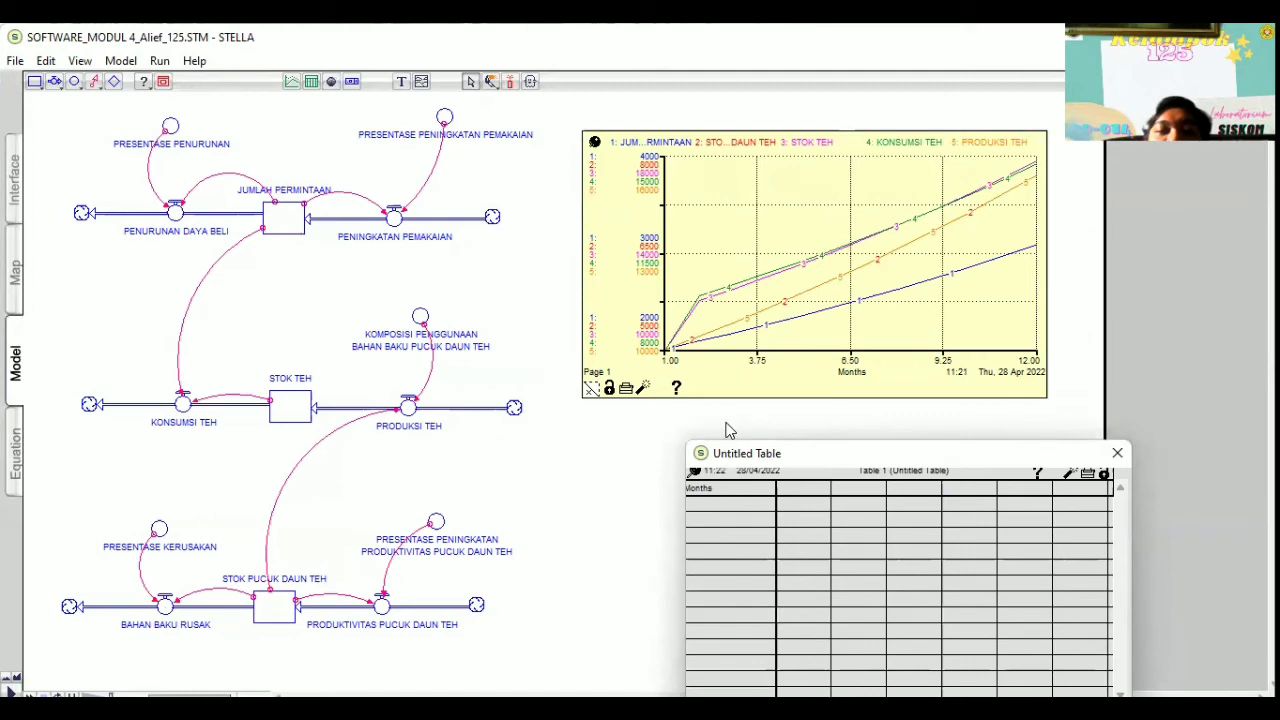
left_click_drag(818, 459, 721, 428)
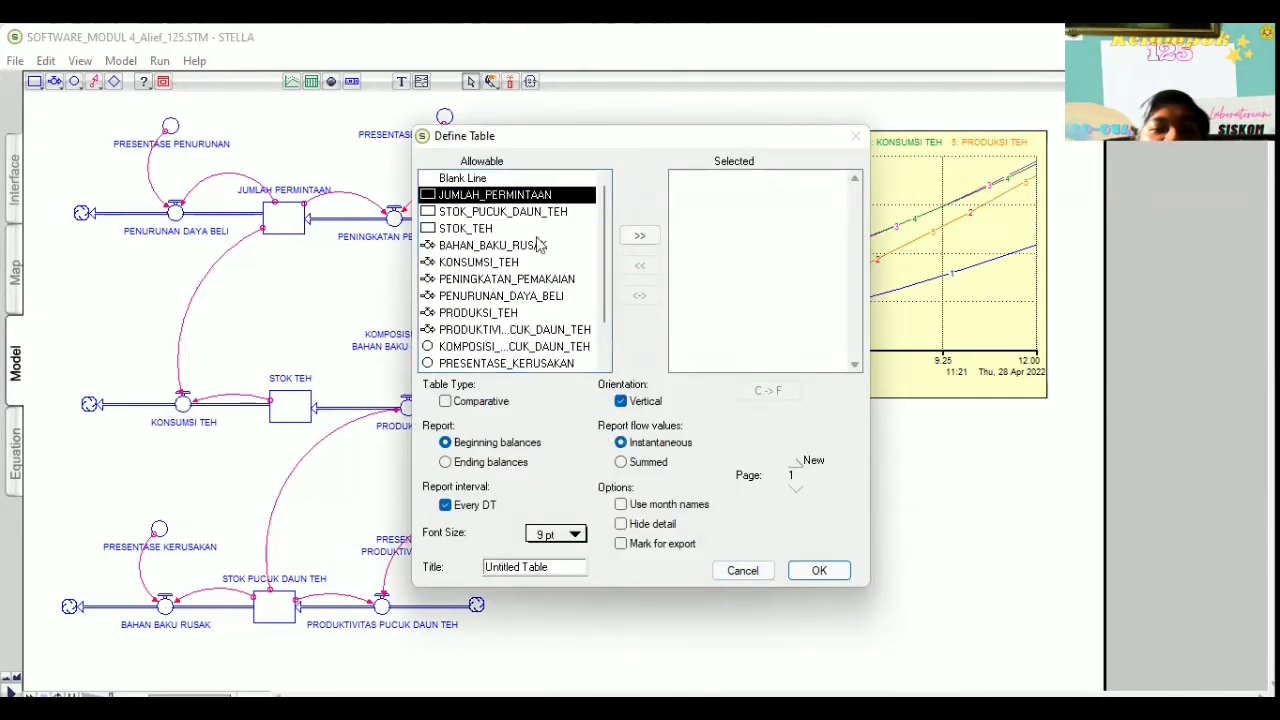
- Define the table with JUMLAH_PERMINTAAN, STOK_PUCUK_DAUN_TEH, STOK_TEH, KONSUMSI_TEH and PRODUKSI_TEH as its variables
left_click(640, 237)
left_click(540, 212)
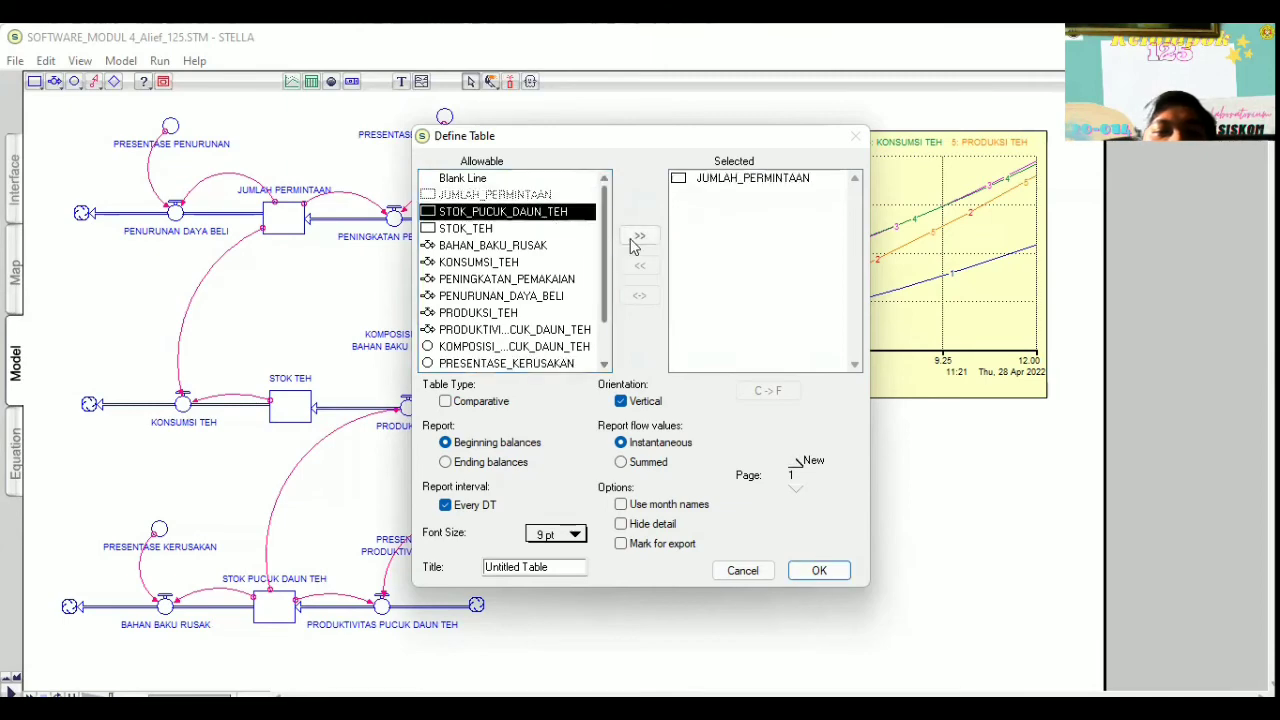
left_click(640, 236)
left_click(466, 229)
left_click(640, 236)
left_click(512, 263)
left_click(640, 237)
left_click(478, 313)
left_click(640, 237)
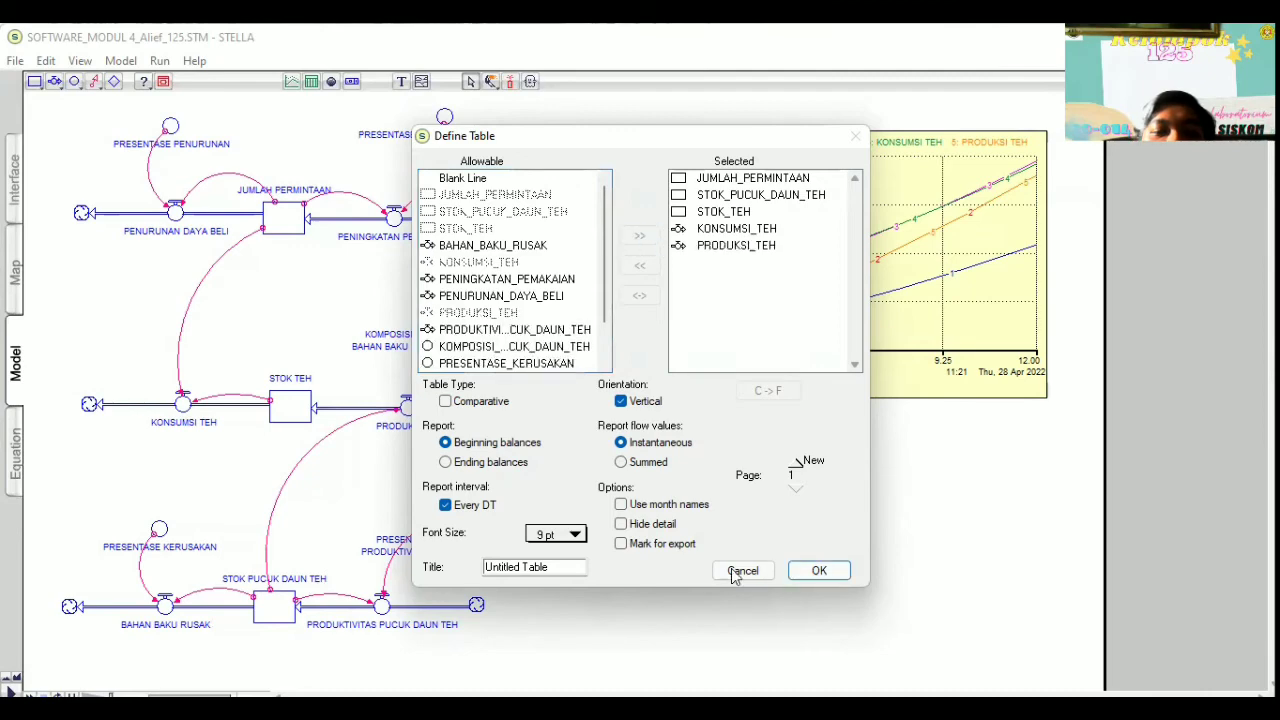
left_click(818, 570)
- Keep the 1 to 12 month run specs and rerun the simulation to fill the table with results
left_click(160, 61)
left_click(250, 205)
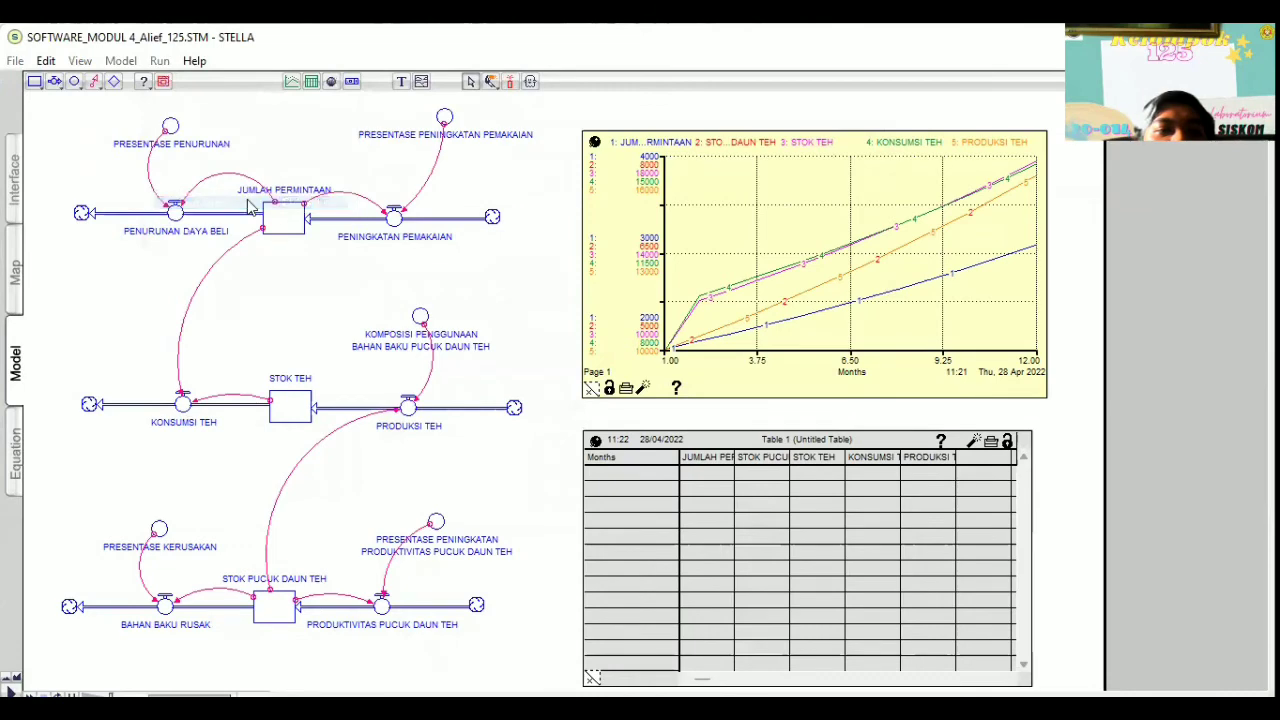
left_click(525, 230)
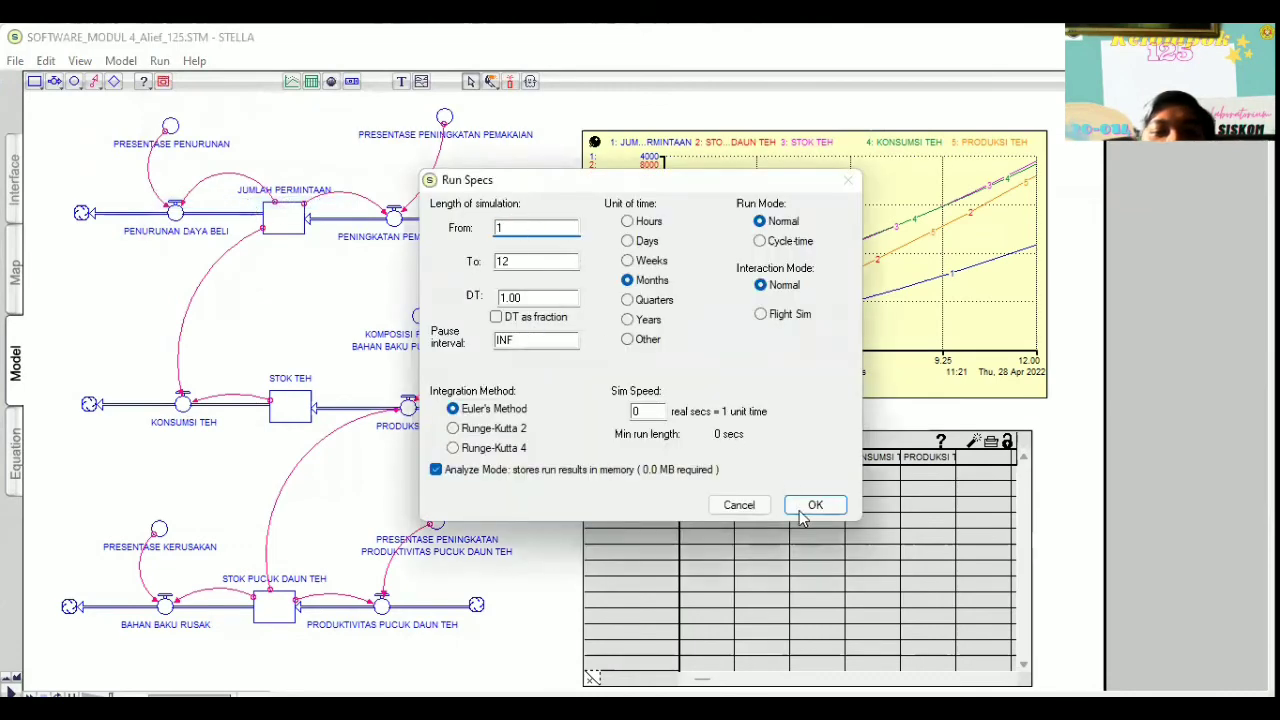
key("Return")
left_click(160, 61)
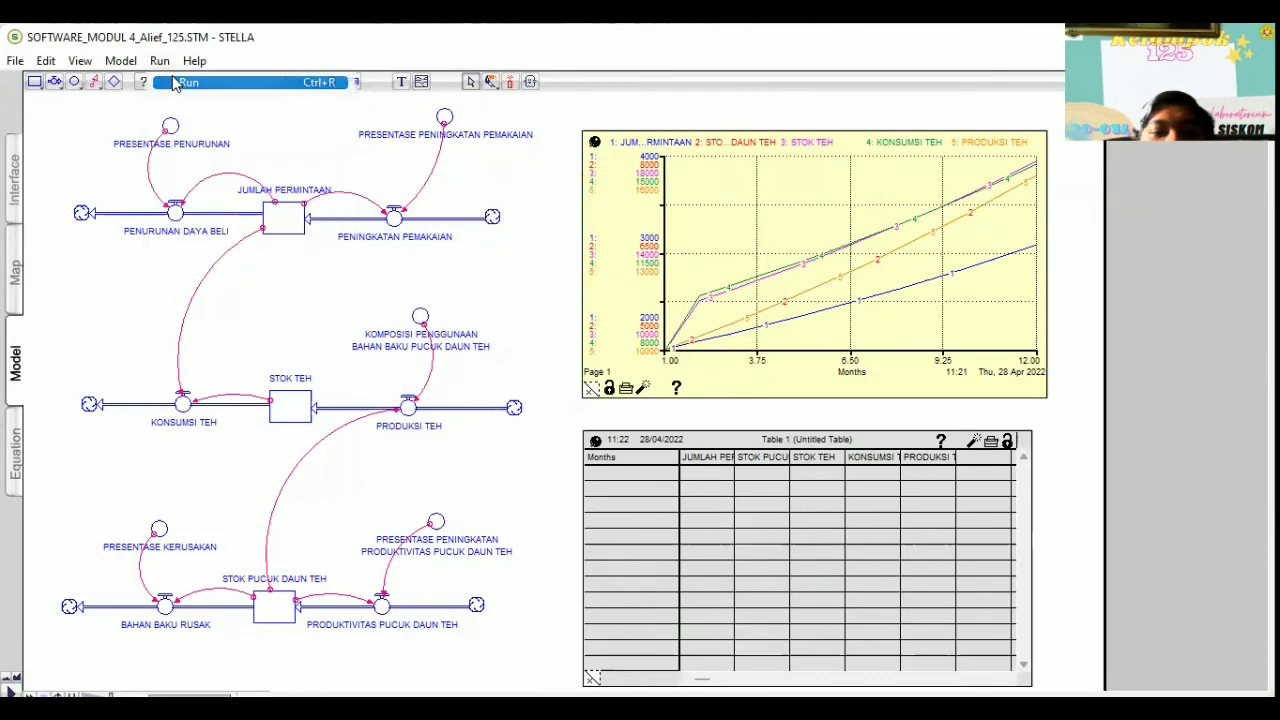
left_click(175, 83)
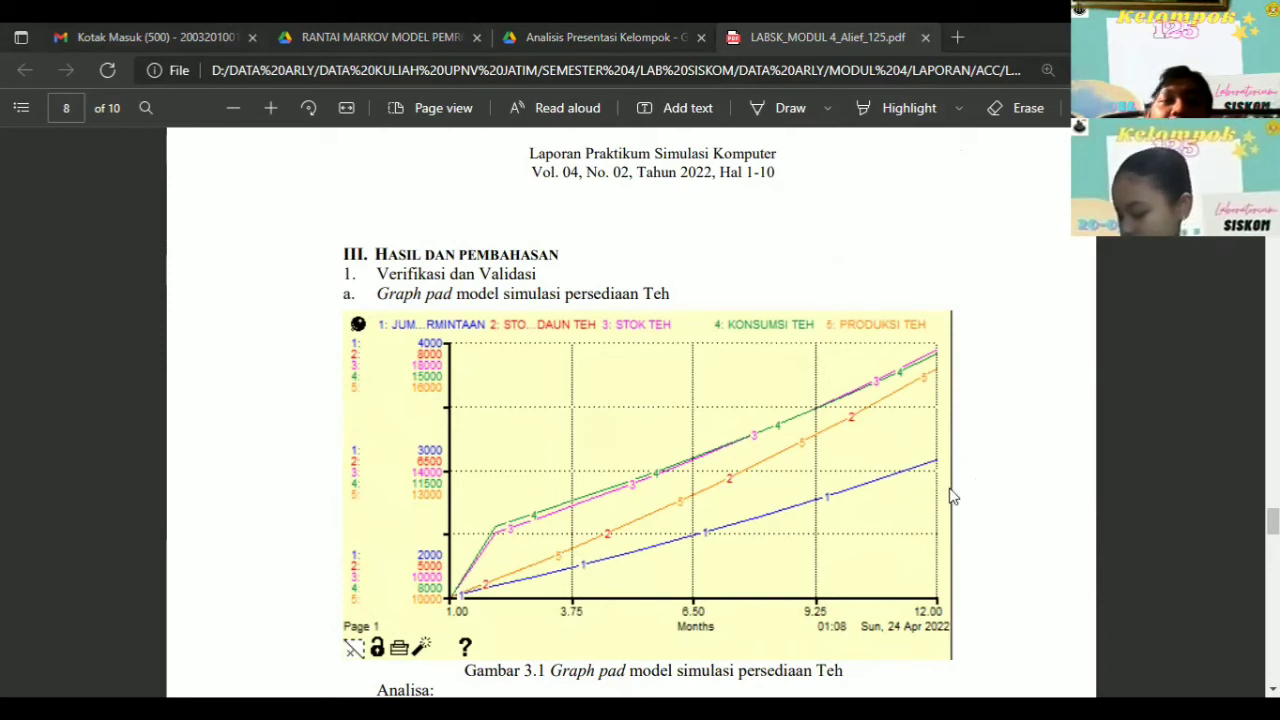
- Read the graph pad and table pad results with their analyses in the Hasil dan Pembahasan section of the PDF report
scroll(990, 465, "down", 1)
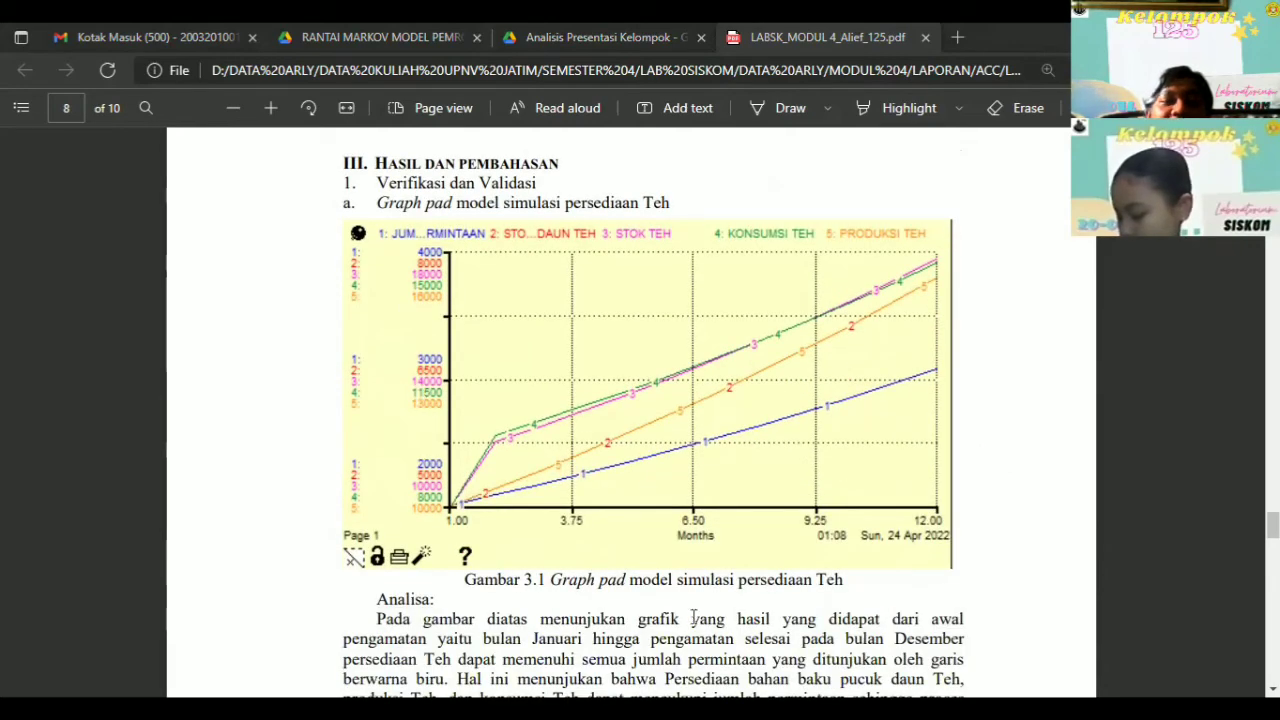
scroll(881, 481, "down", 1)
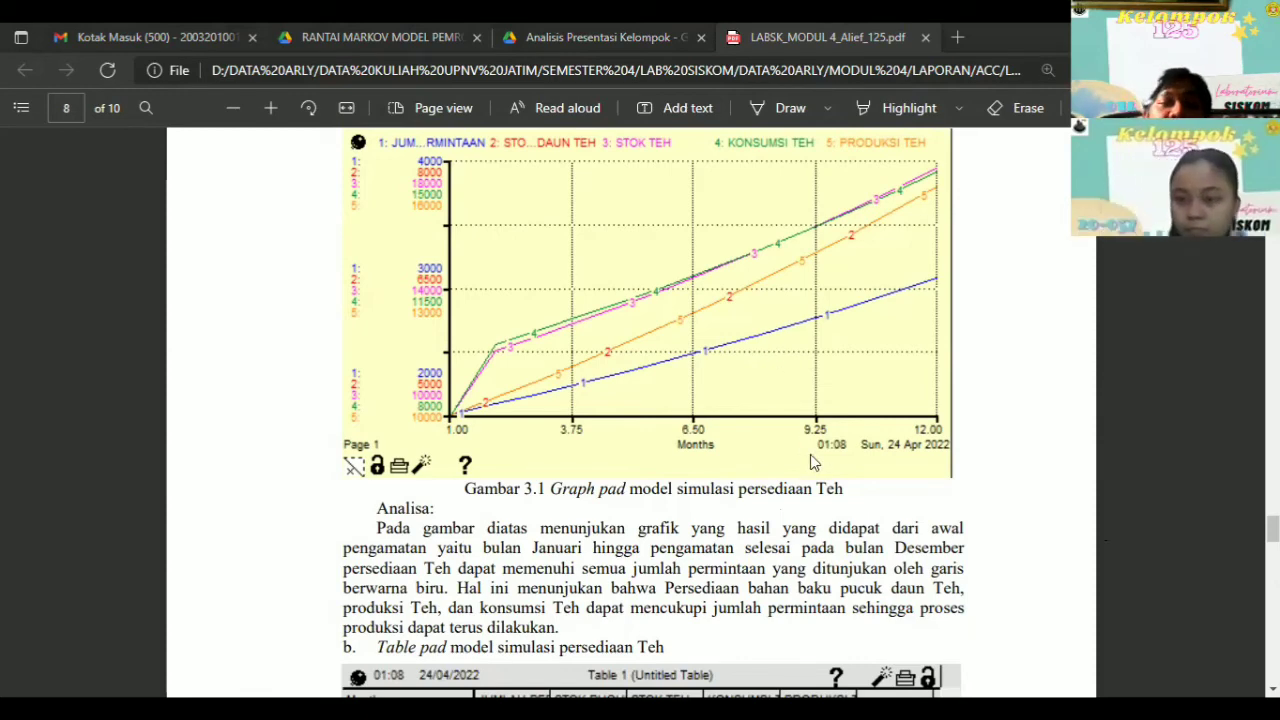
scroll(825, 472, "down", 3)
scroll(825, 472, "down", 1)
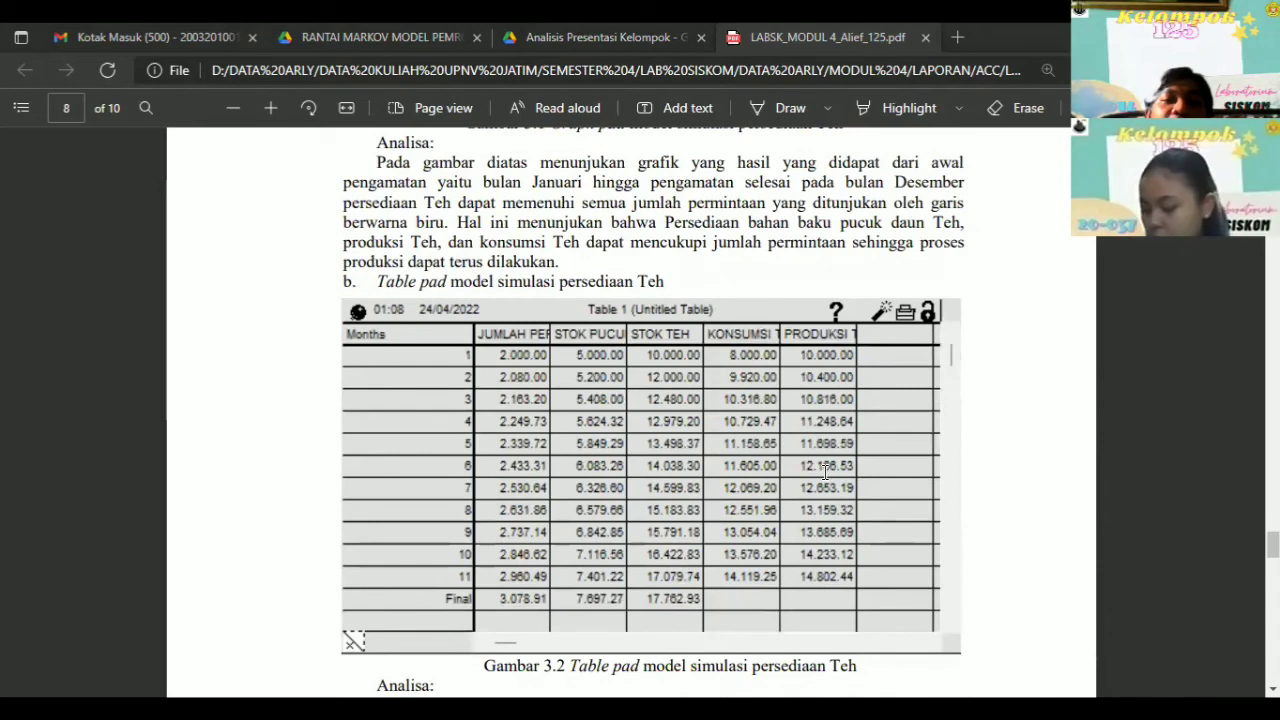
scroll(823, 471, "down", 1)
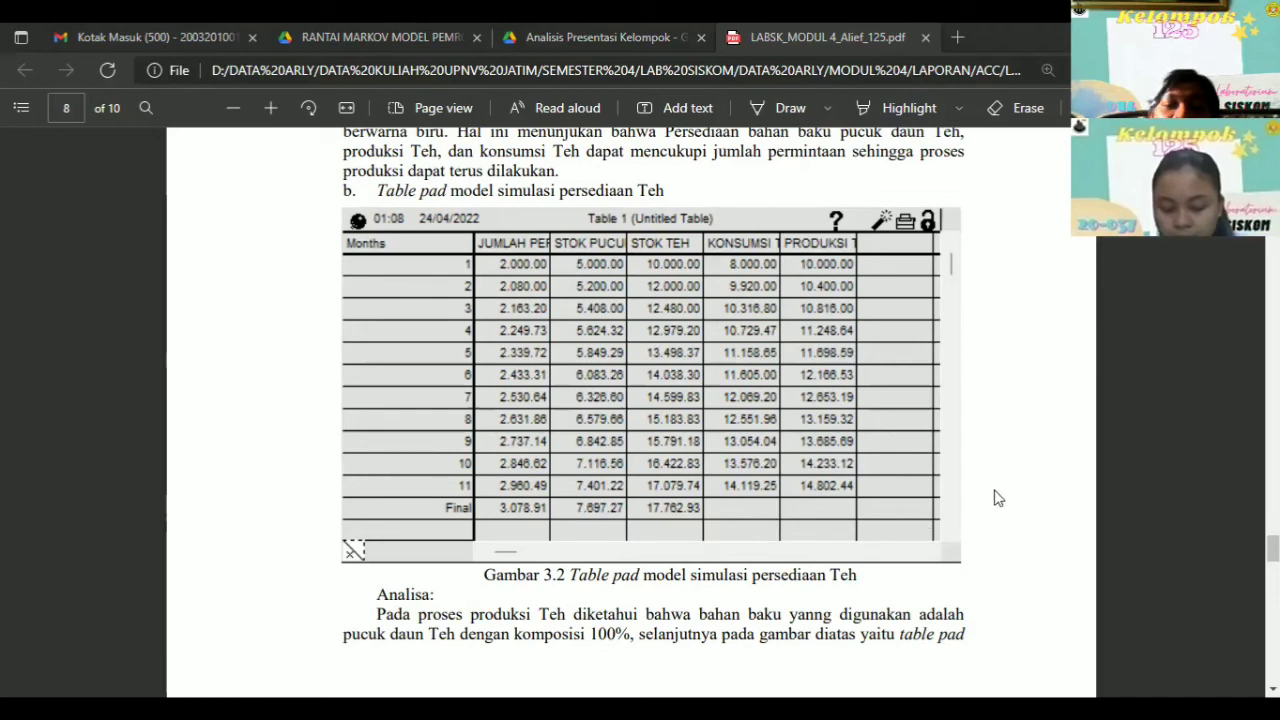
scroll(995, 497, "down", 1)
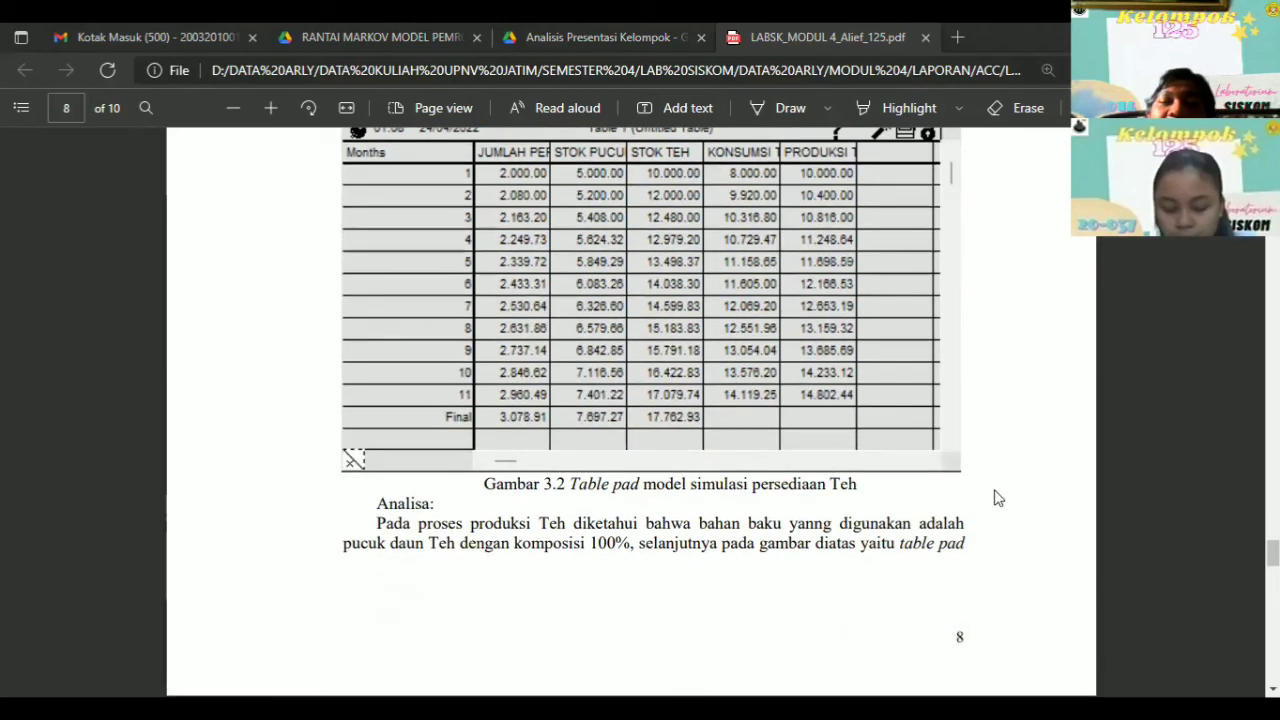
scroll(995, 498, "down", 4)
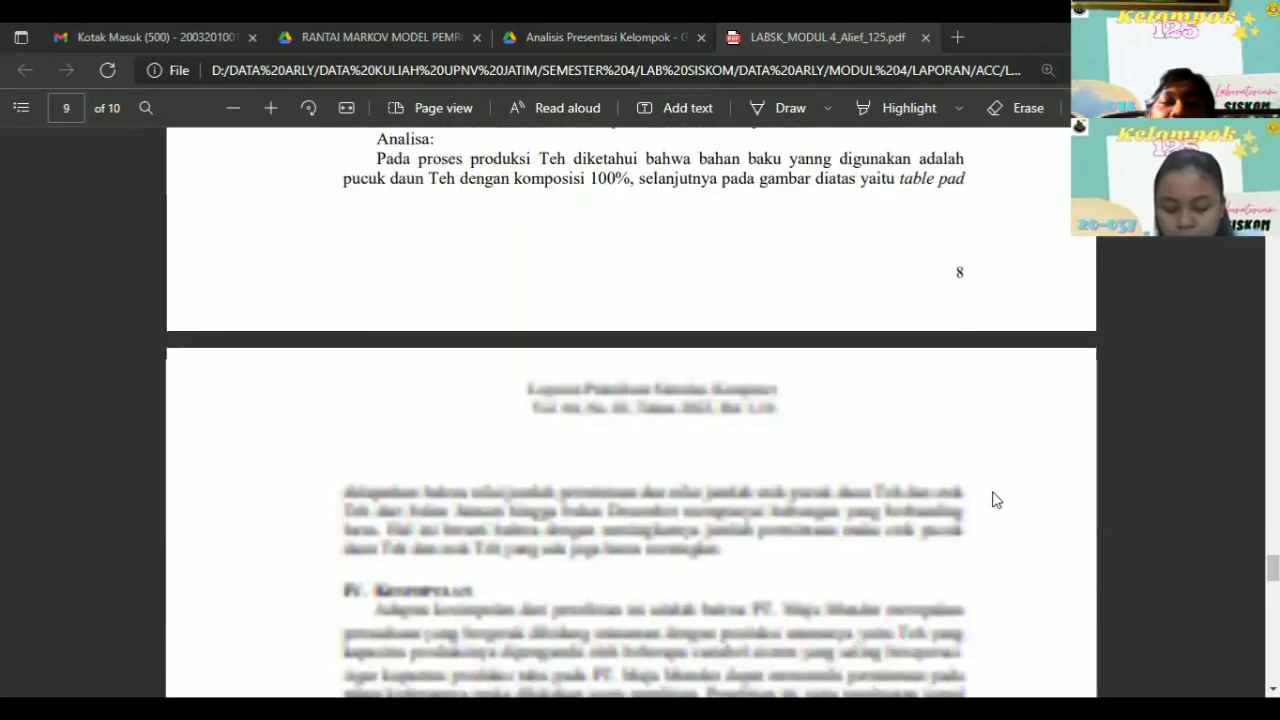